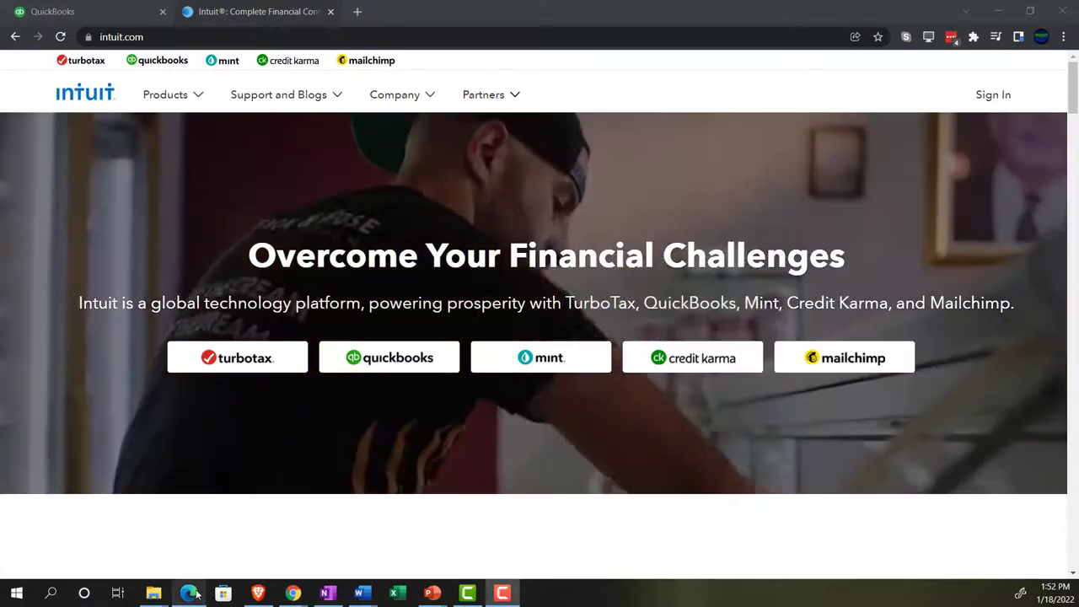
- Look at the QuickBooks sample company dashboard in Edge, and return to the Intuit website in Chrome
{"action": "left_click", "coordinate": [190, 594]}
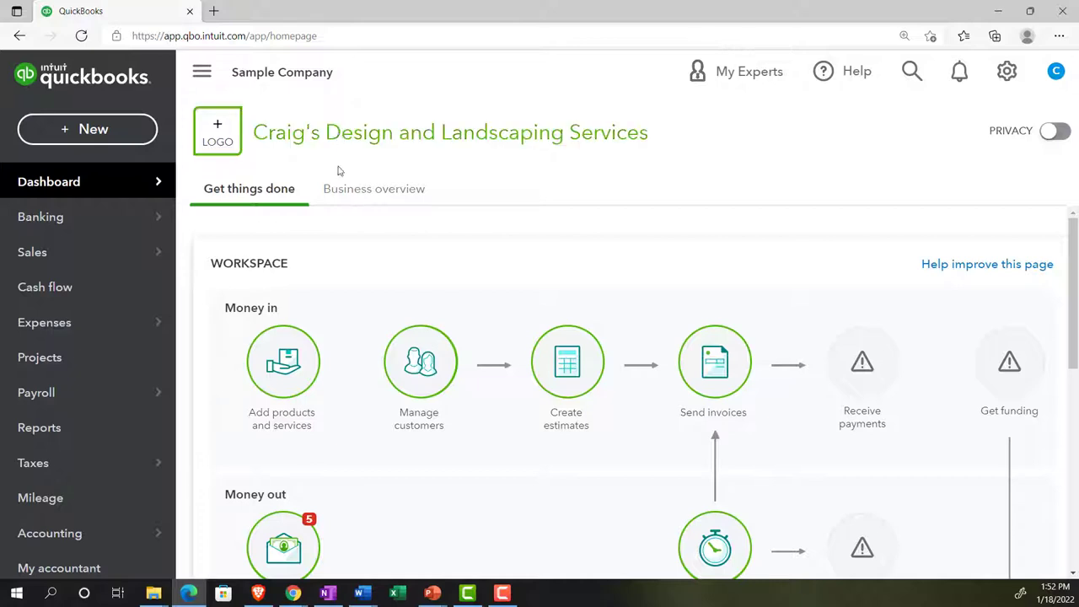
{"action": "mouse_move", "coordinate": [294, 593]}
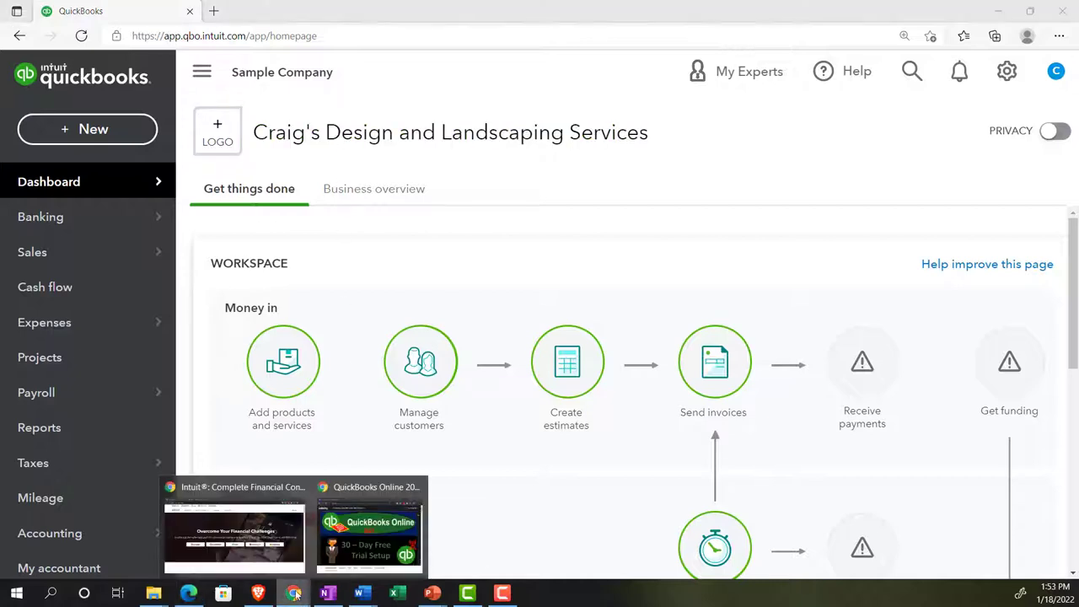
{"action": "left_click", "coordinate": [282, 546]}
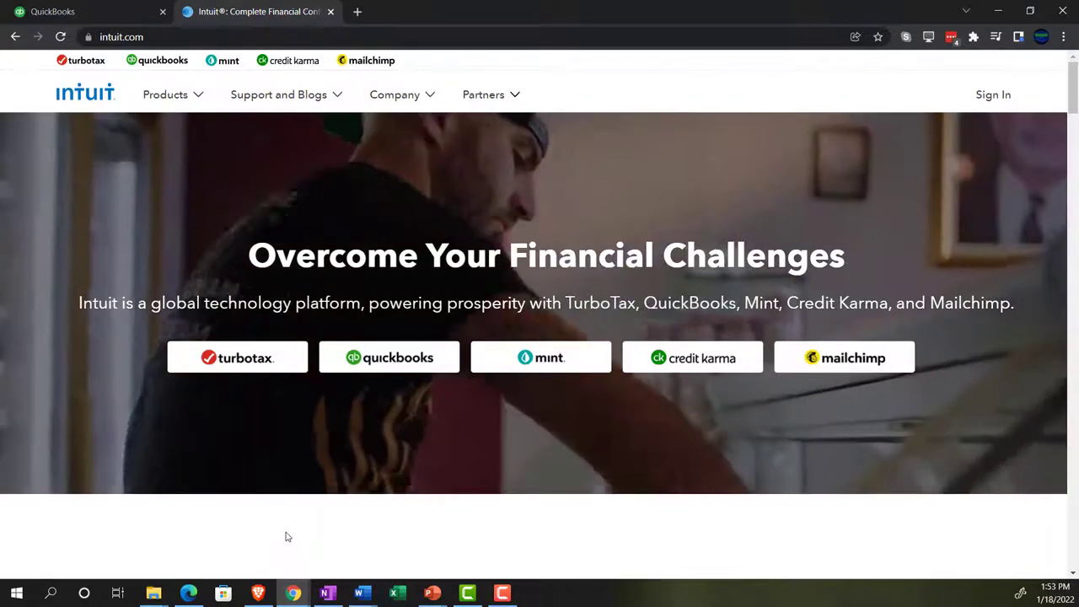
- Load intuit.com in a new browser tab and close the old QuickBooks tab
{"action": "left_click", "coordinate": [358, 11]}
{"action": "left_click", "coordinate": [104, 34]}
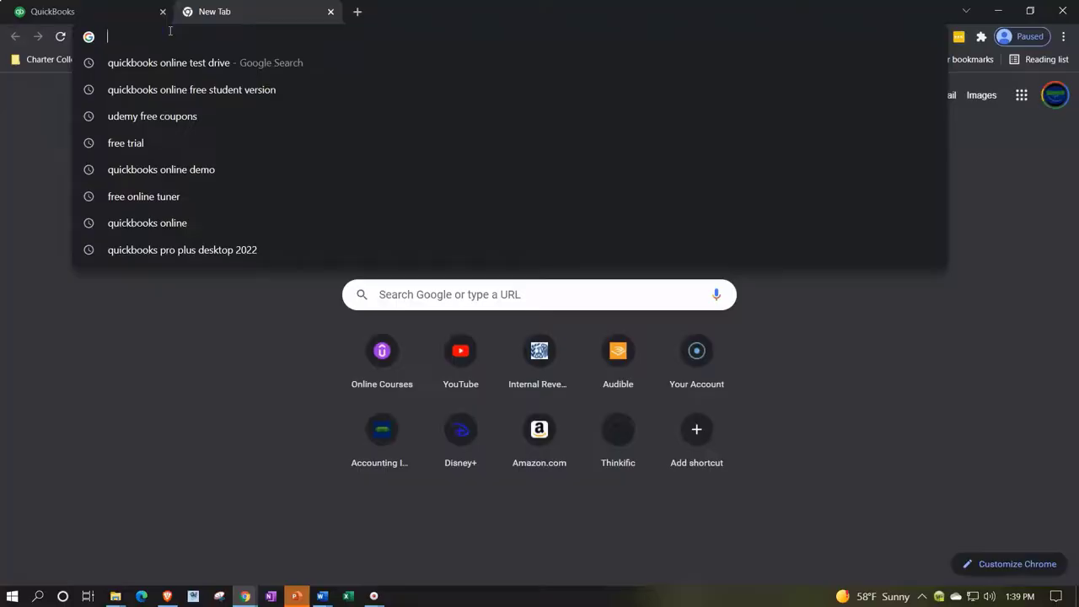
{"action": "type", "text": "int"}
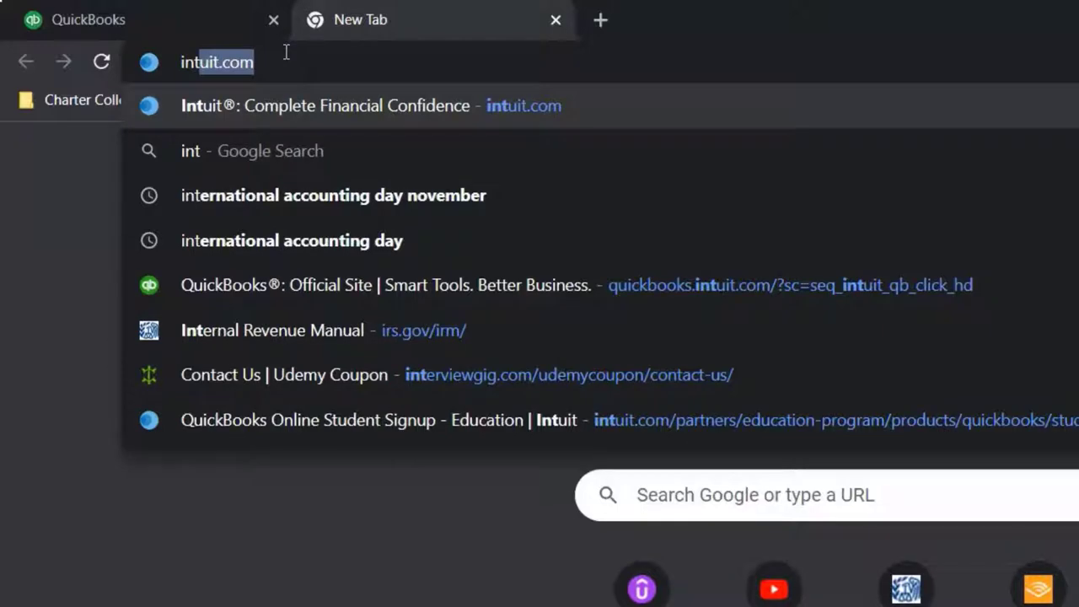
{"action": "key", "text": "BackSpace"}
{"action": "type", "text": "e"}
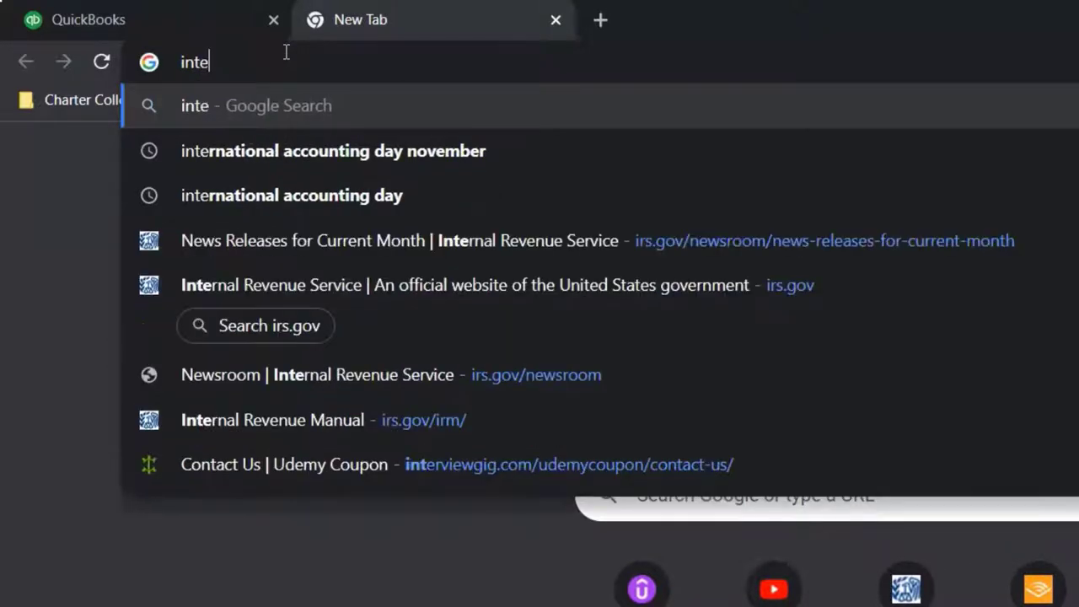
{"action": "key", "text": "BackSpace"}
{"action": "type", "text": "u"}
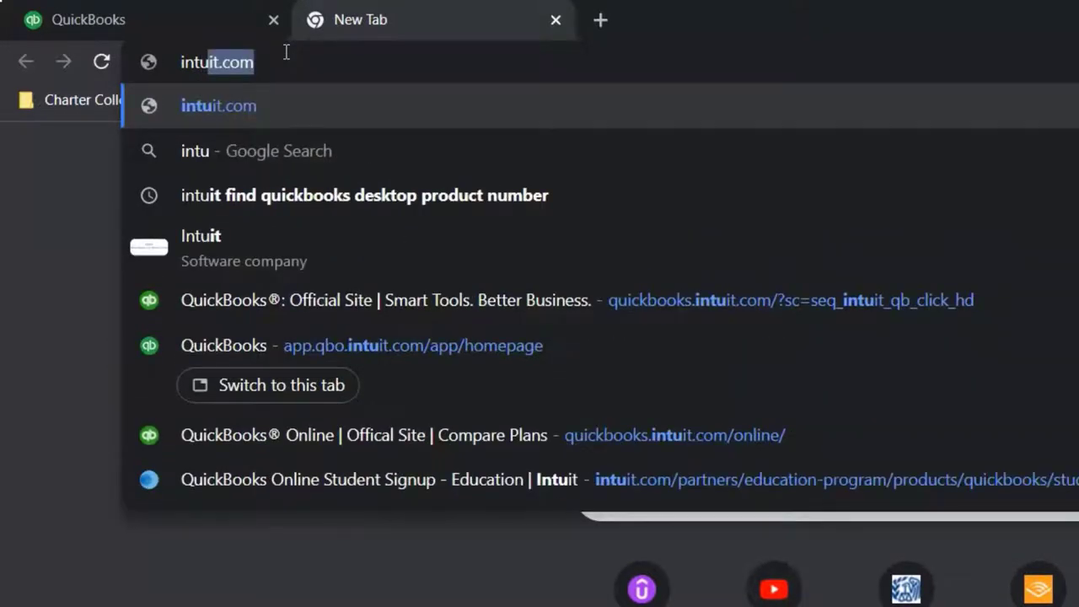
{"action": "key", "text": "Return"}
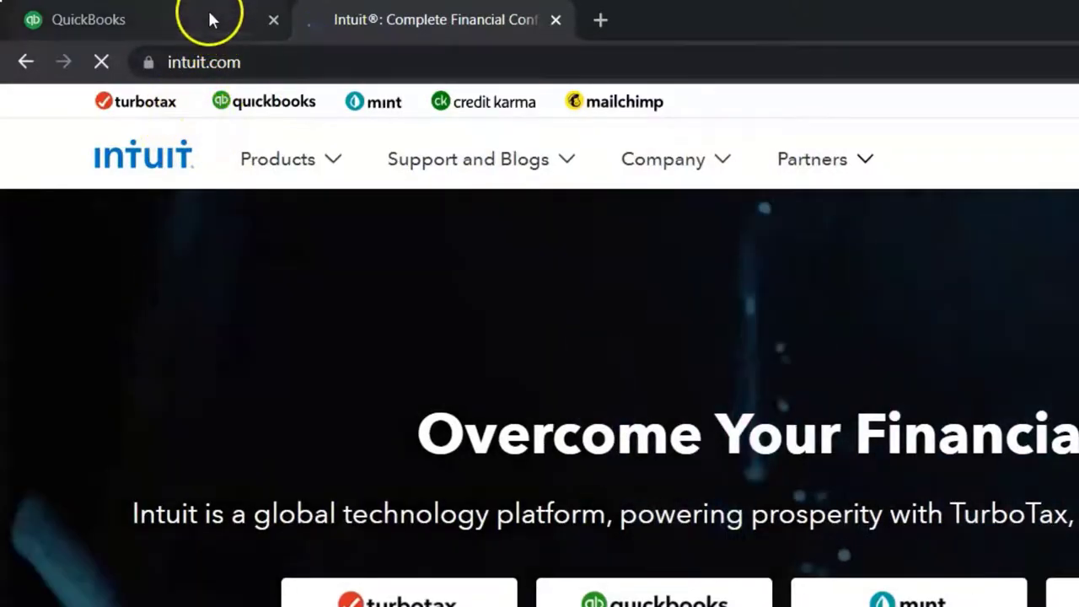
{"action": "left_click", "coordinate": [211, 18]}
{"action": "left_click", "coordinate": [273, 20]}
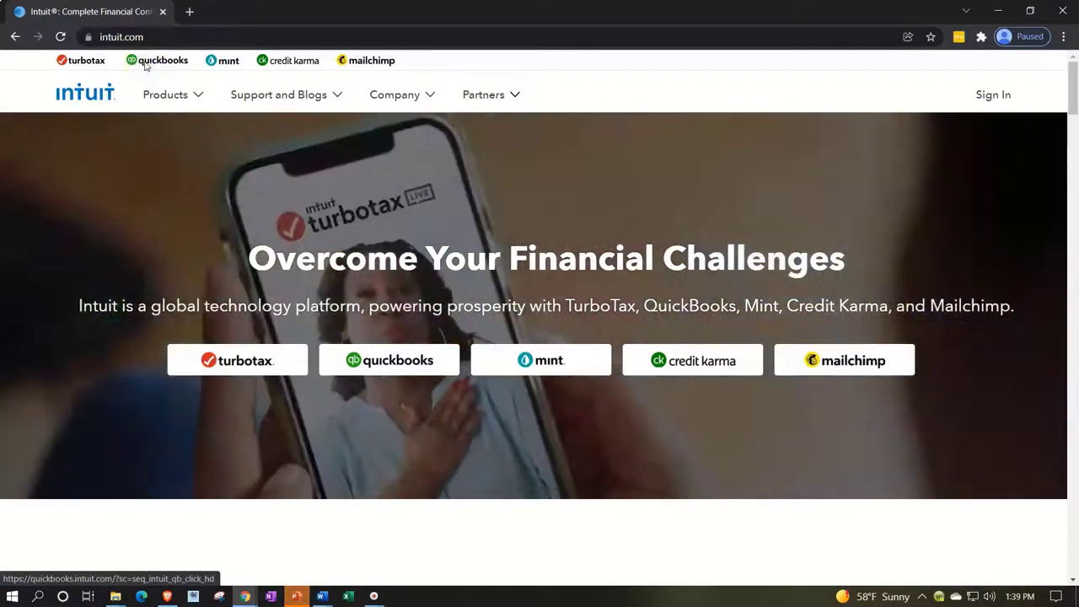
- Go to Intuit's QuickBooks site and open the QuickBooks Online product page from the footer's product links
{"action": "left_click", "coordinate": [146, 66]}
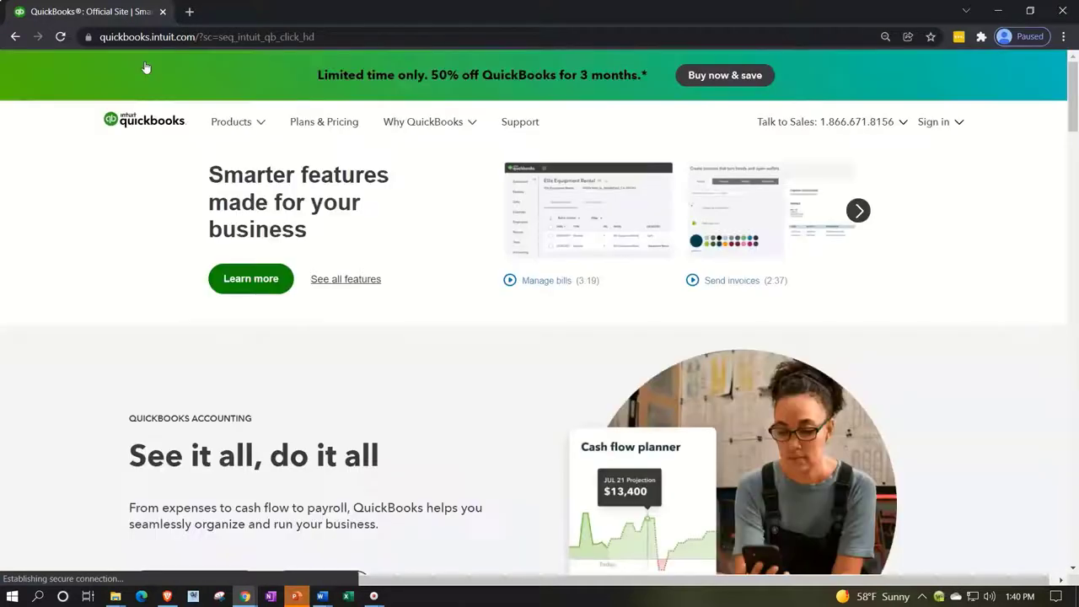
{"action": "left_click", "coordinate": [145, 295]}
{"action": "scroll", "coordinate": [145, 295], "scroll_direction": "down", "scroll_amount": 15}
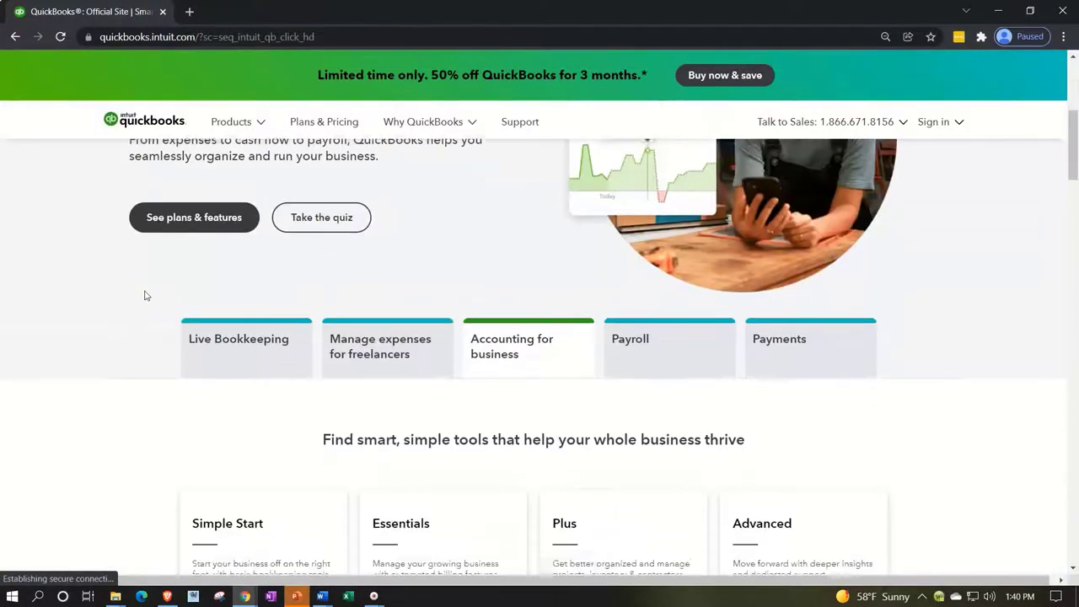
{"action": "scroll", "coordinate": [145, 295], "scroll_direction": "down", "scroll_amount": 20}
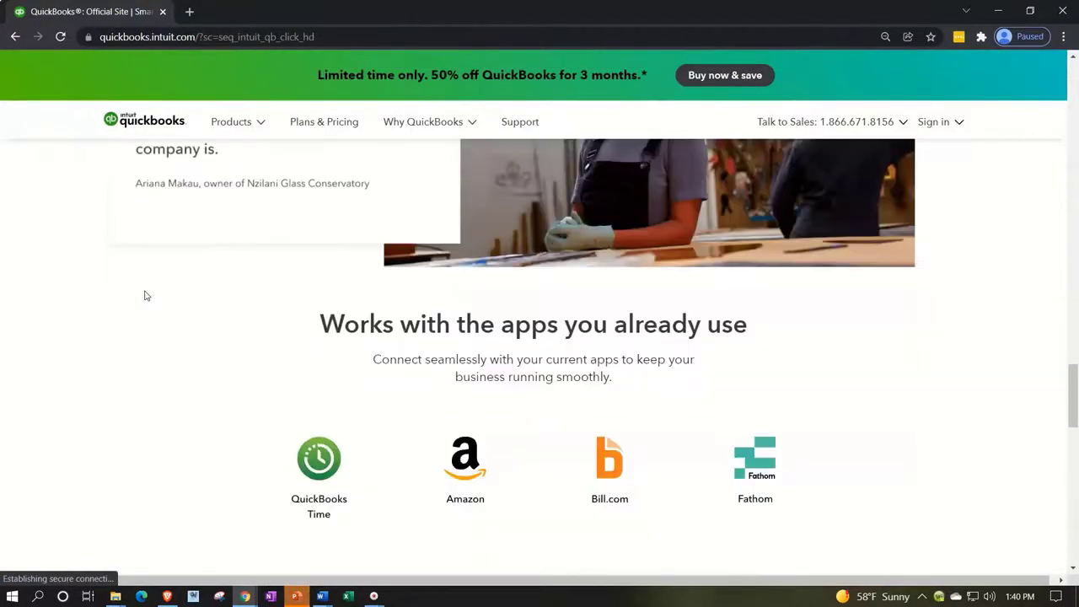
{"action": "scroll", "coordinate": [145, 295], "scroll_direction": "up", "scroll_amount": 3}
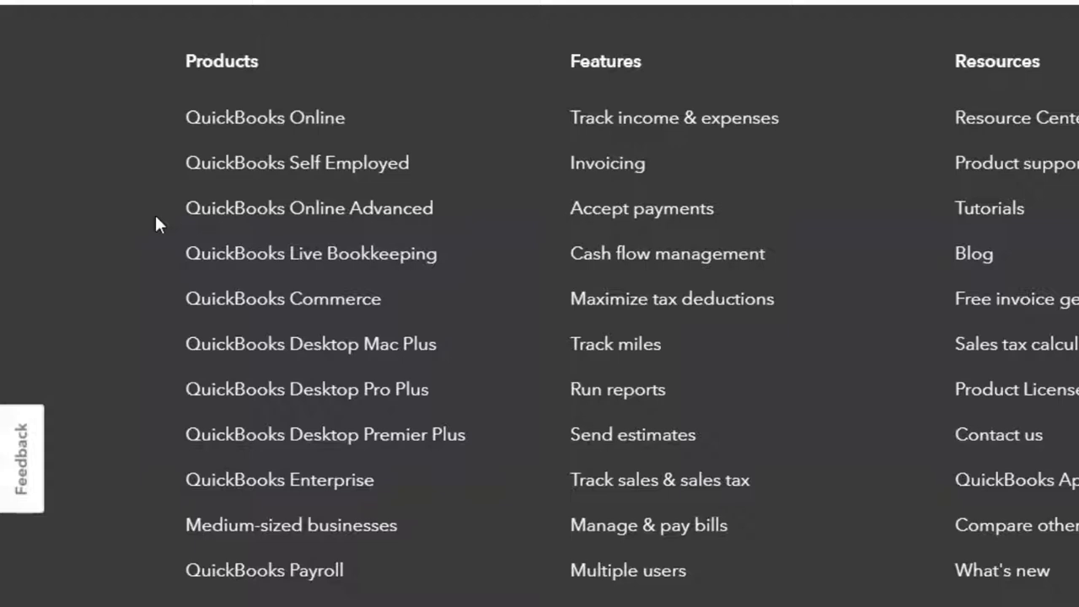
{"action": "left_click", "coordinate": [215, 118]}
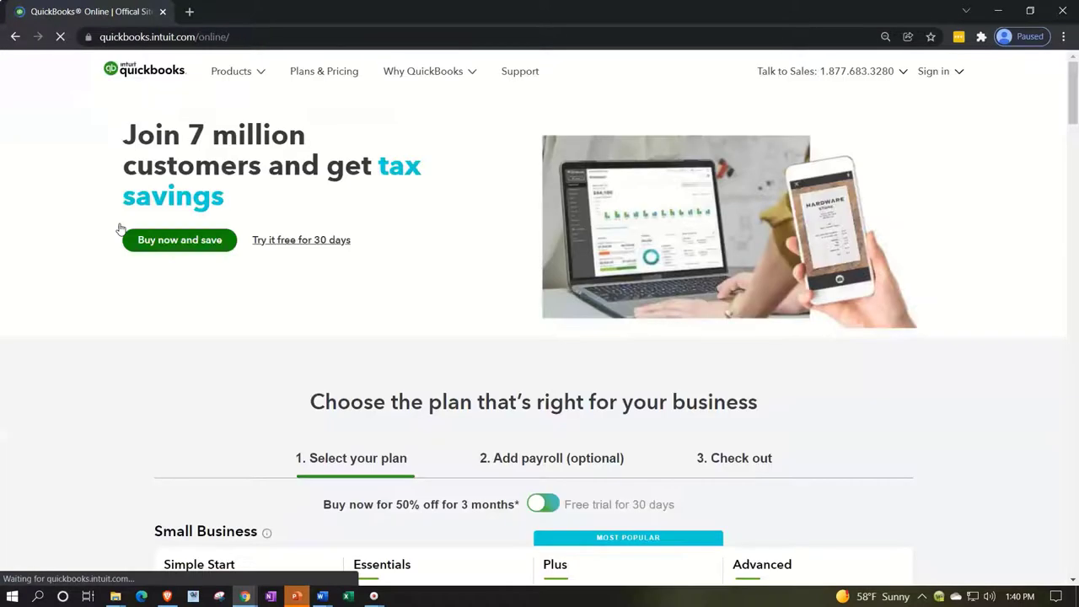
- Switch the pricing to the 30-day free trial and choose to try the Plus plan for free
{"action": "scroll", "coordinate": [121, 230], "scroll_direction": "down", "scroll_amount": 4}
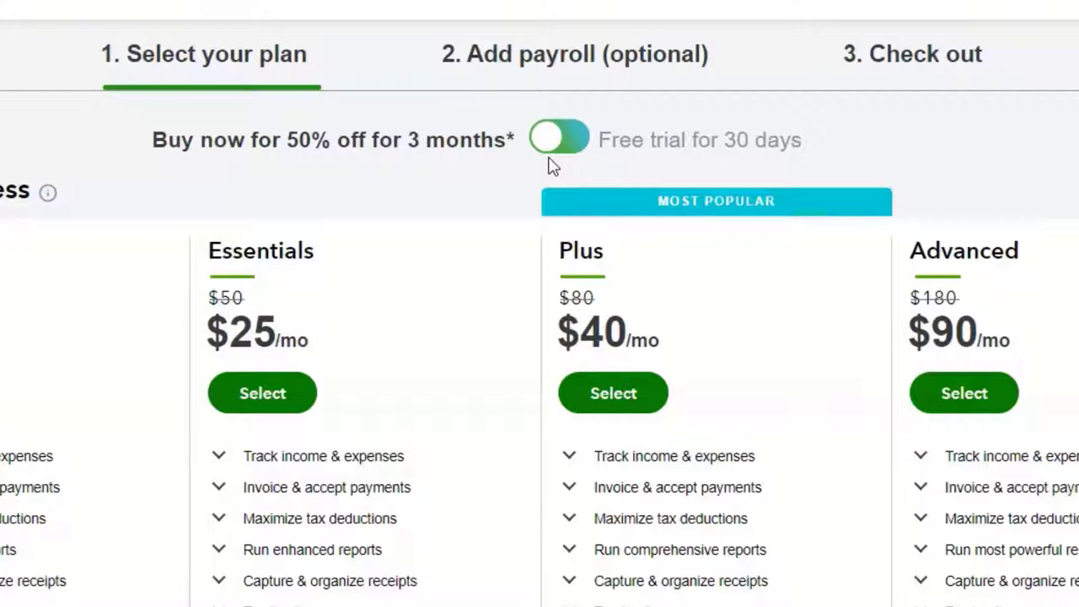
{"action": "left_click", "coordinate": [549, 140]}
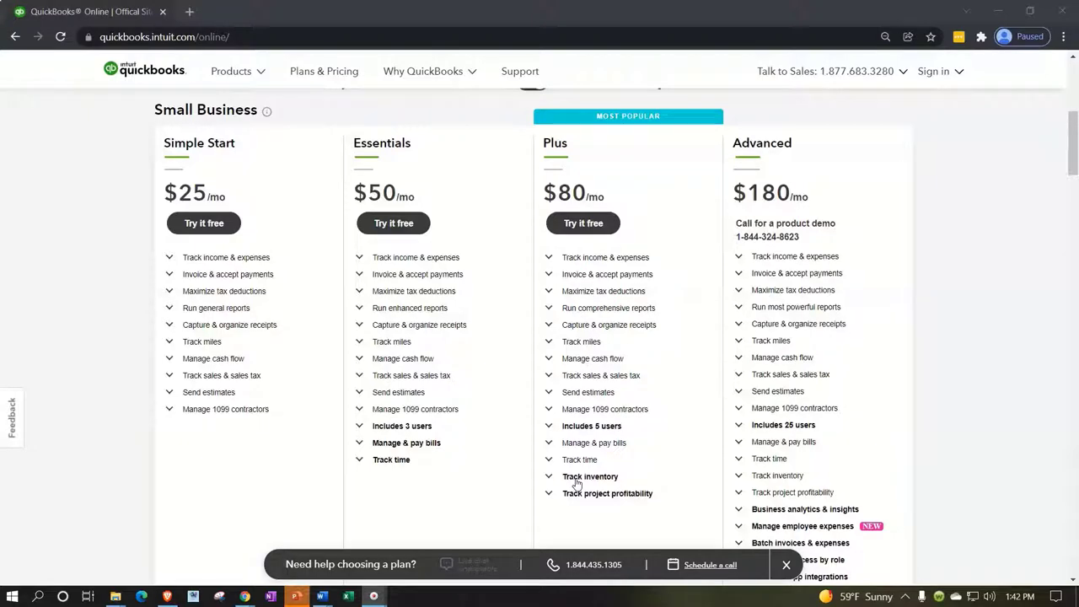
{"action": "scroll", "coordinate": [577, 483], "scroll_direction": "up", "scroll_amount": 1}
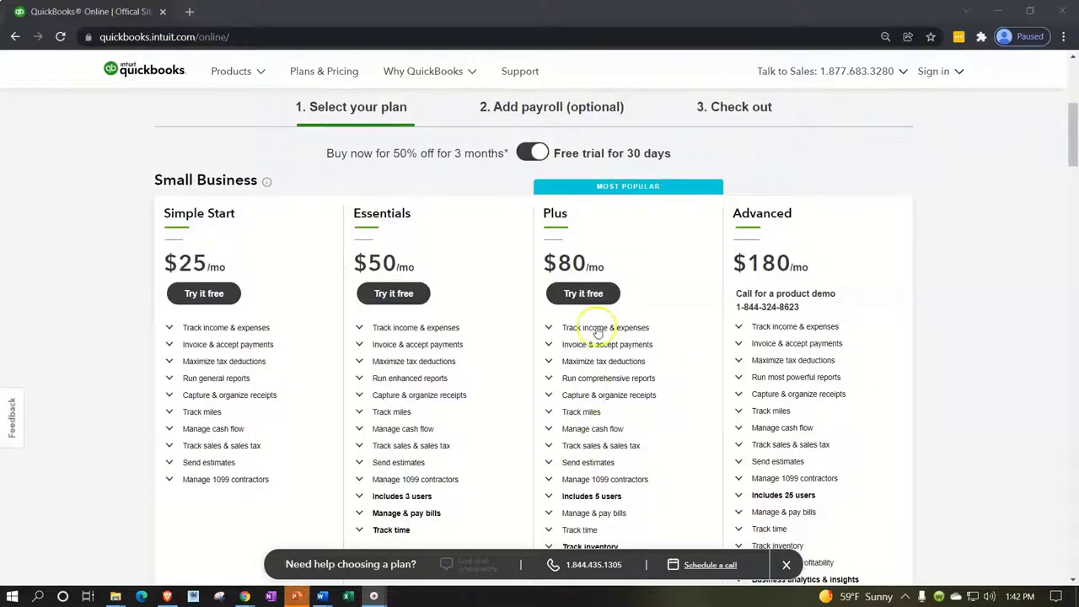
{"action": "left_click", "coordinate": [597, 295]}
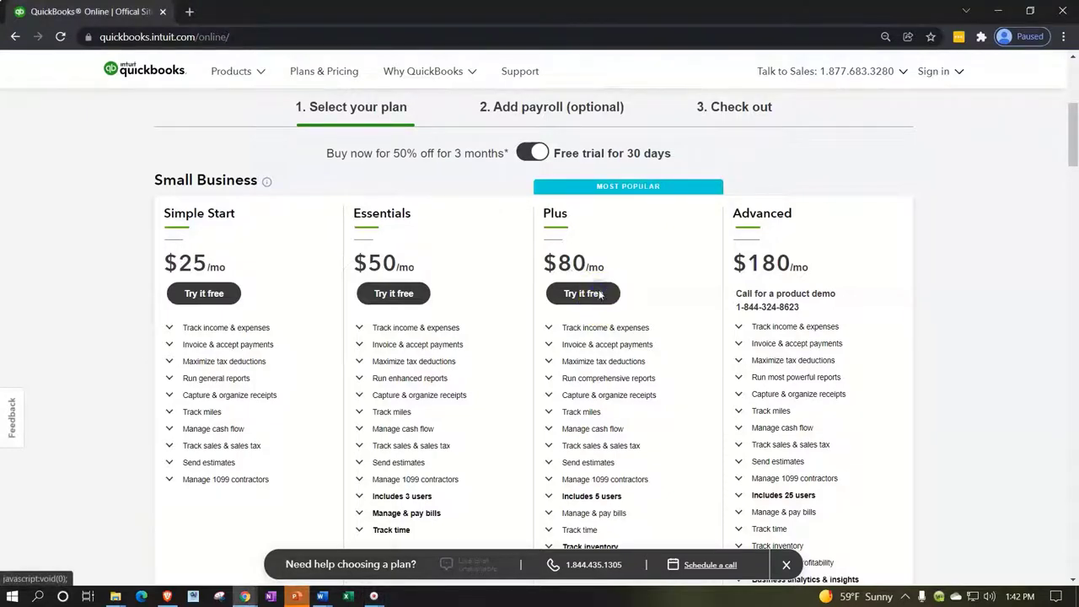
- Add Payroll Premium to the trial and check out, continuing with the trial instead of buying
{"action": "scroll", "coordinate": [610, 366], "scroll_direction": "down", "scroll_amount": 1}
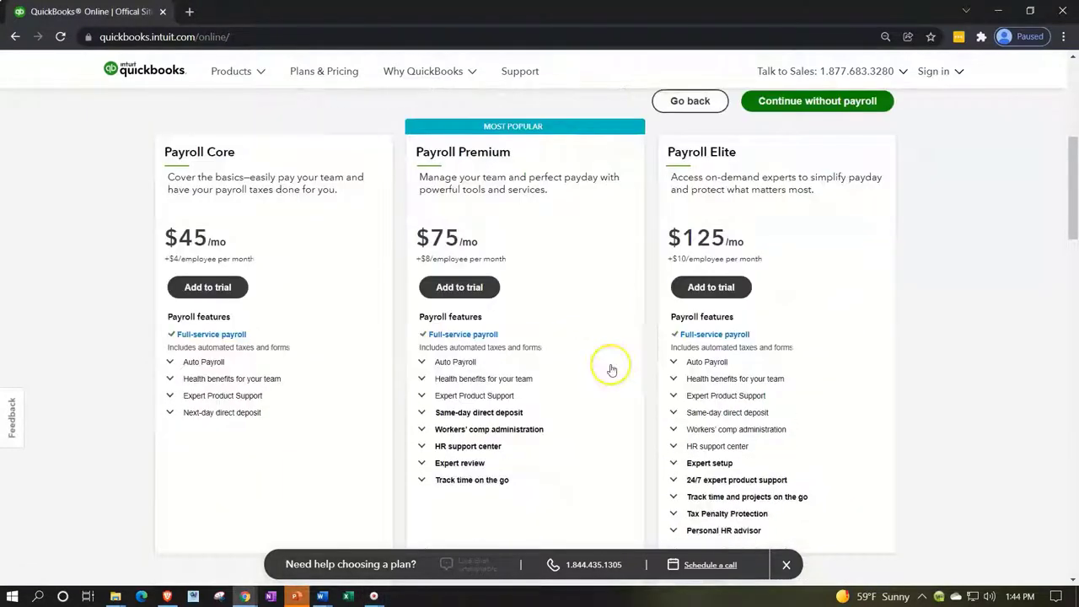
{"action": "scroll", "coordinate": [614, 370], "scroll_direction": "up", "scroll_amount": 1}
{"action": "scroll", "coordinate": [614, 370], "scroll_direction": "up", "scroll_amount": 1}
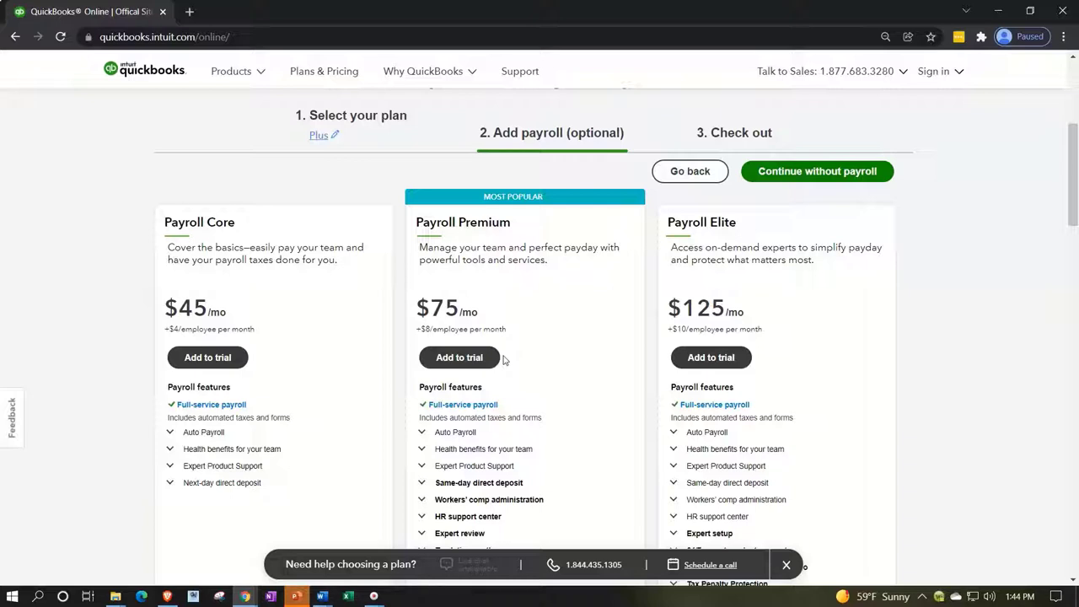
{"action": "left_click", "coordinate": [495, 359]}
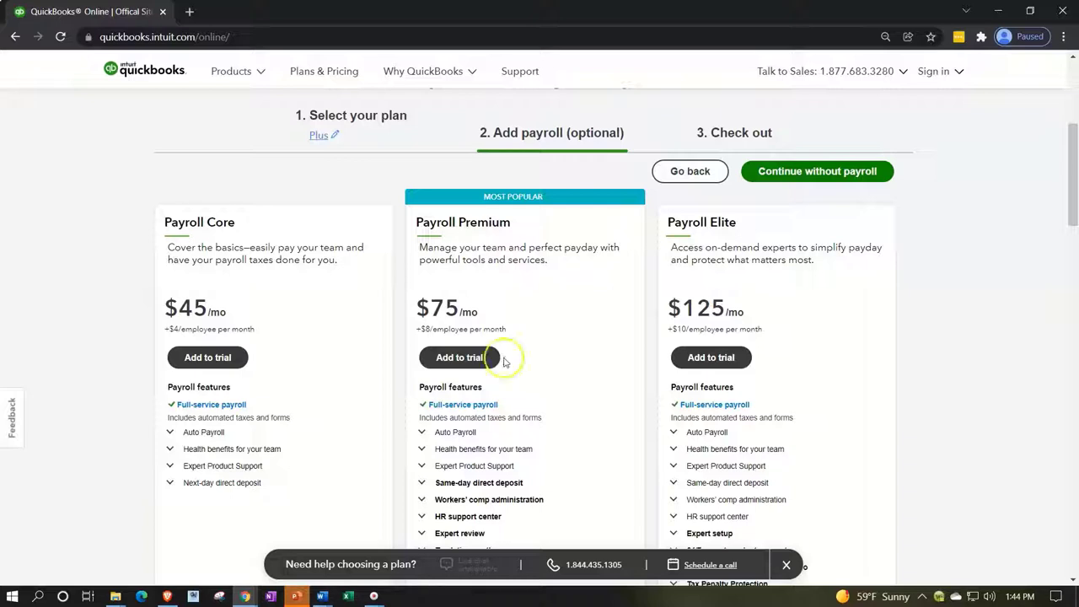
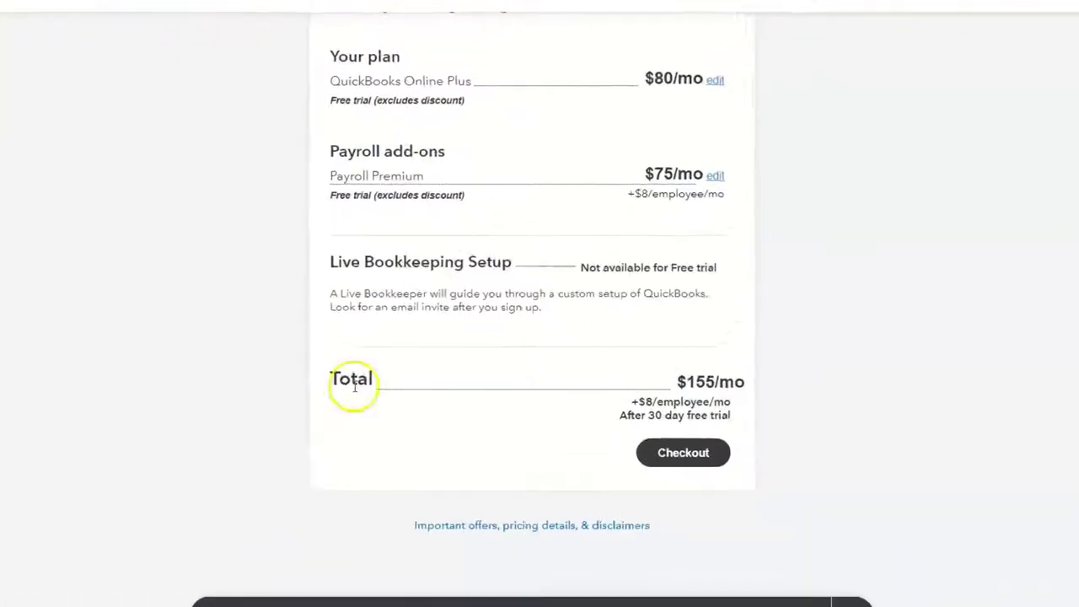
{"action": "left_click", "coordinate": [660, 441]}
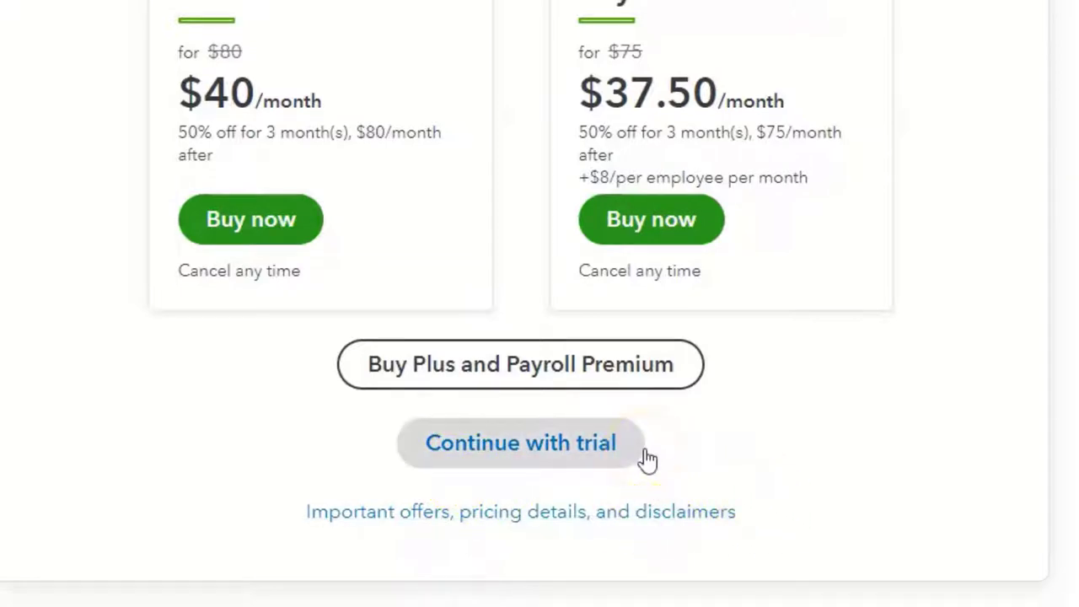
{"action": "left_click", "coordinate": [591, 445]}
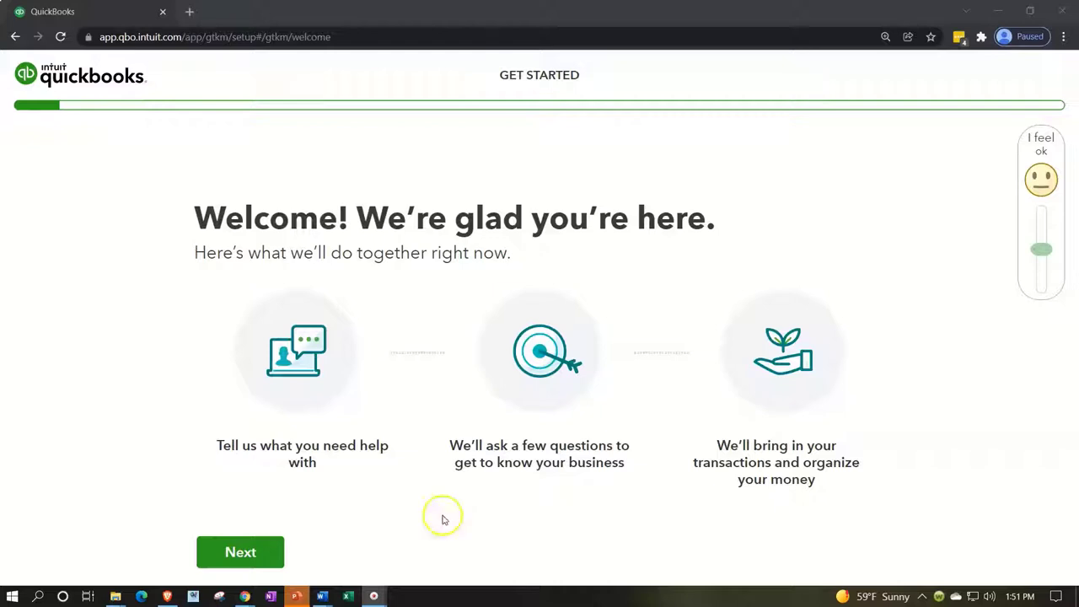
- Start the company setup and submit Get Great Guitars as the legal business name, without bringing in QuickBooks Desktop data
{"action": "left_click", "coordinate": [253, 553]}
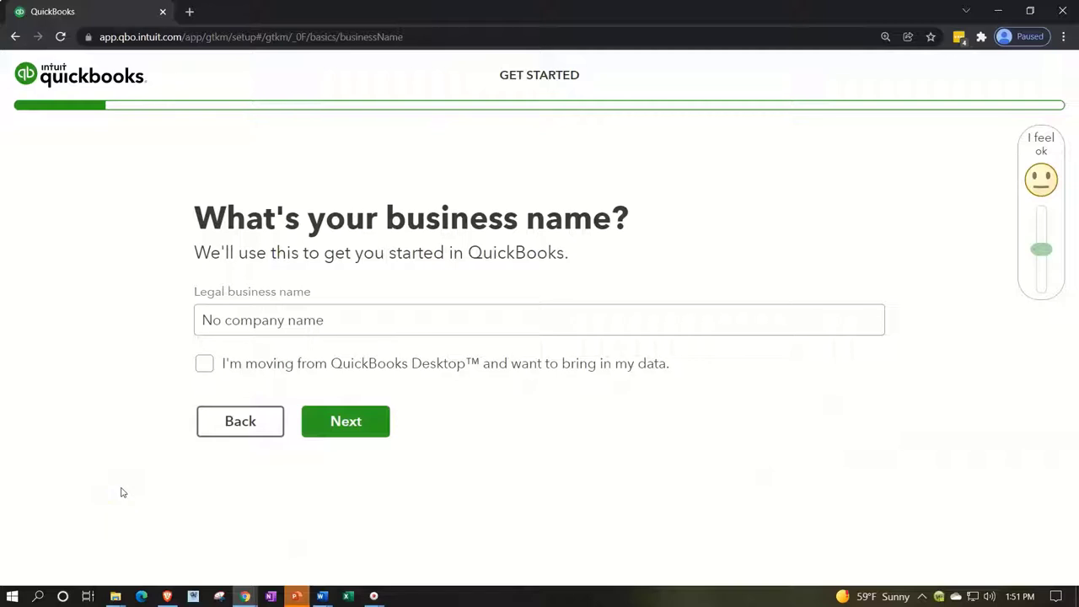
{"action": "left_click", "coordinate": [238, 321]}
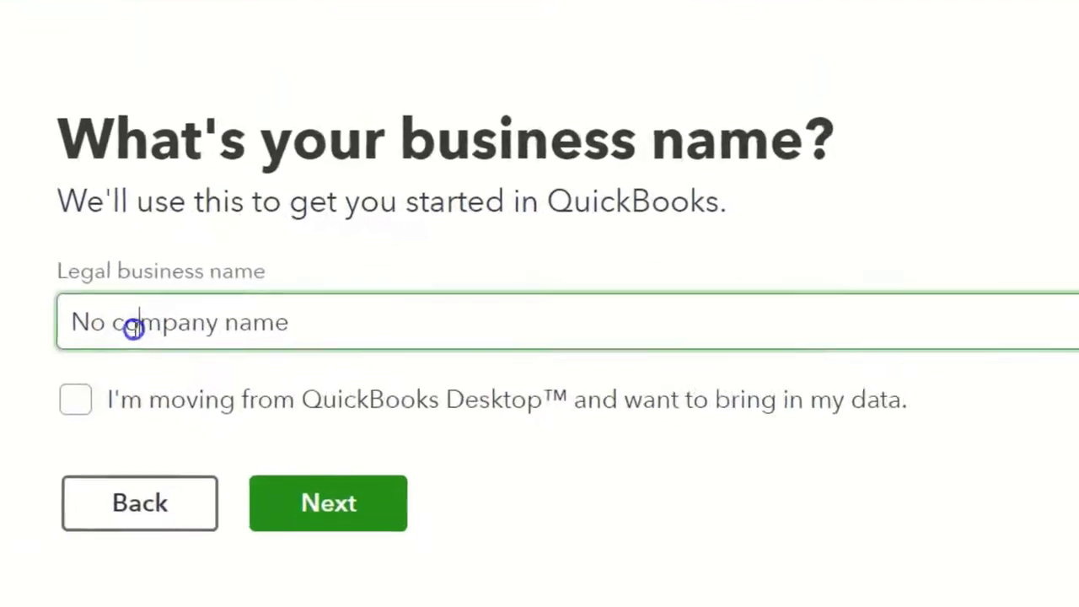
{"action": "left_click", "coordinate": [147, 322]}
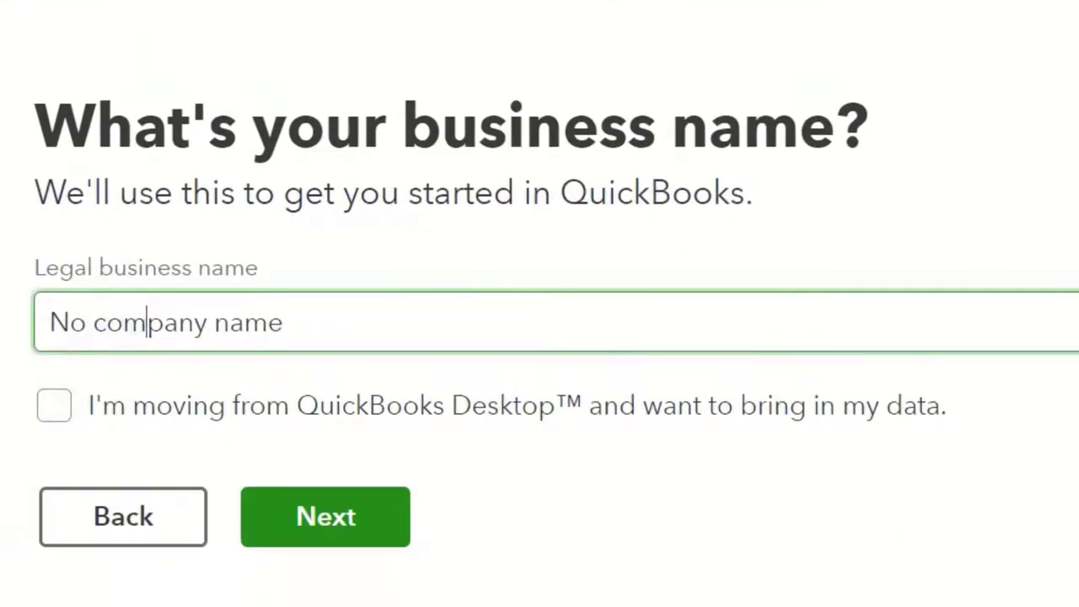
{"action": "left_click", "coordinate": [284, 322]}
{"action": "key", "text": "BackSpace"}
{"action": "key", "text": "BackSpace"}
{"action": "key", "text": "BackSpace"}
{"action": "key", "text": "BackSpace"}
{"action": "key", "text": "BackSpace"}
{"action": "key", "text": "BackSpace"}
{"action": "key", "text": "BackSpace"}
{"action": "key", "text": "BackSpace"}
{"action": "key", "text": "BackSpace"}
{"action": "key", "text": "BackSpace"}
{"action": "key", "text": "BackSpace"}
{"action": "key", "text": "BackSpace"}
{"action": "key", "text": "BackSpace"}
{"action": "key", "text": "BackSpace"}
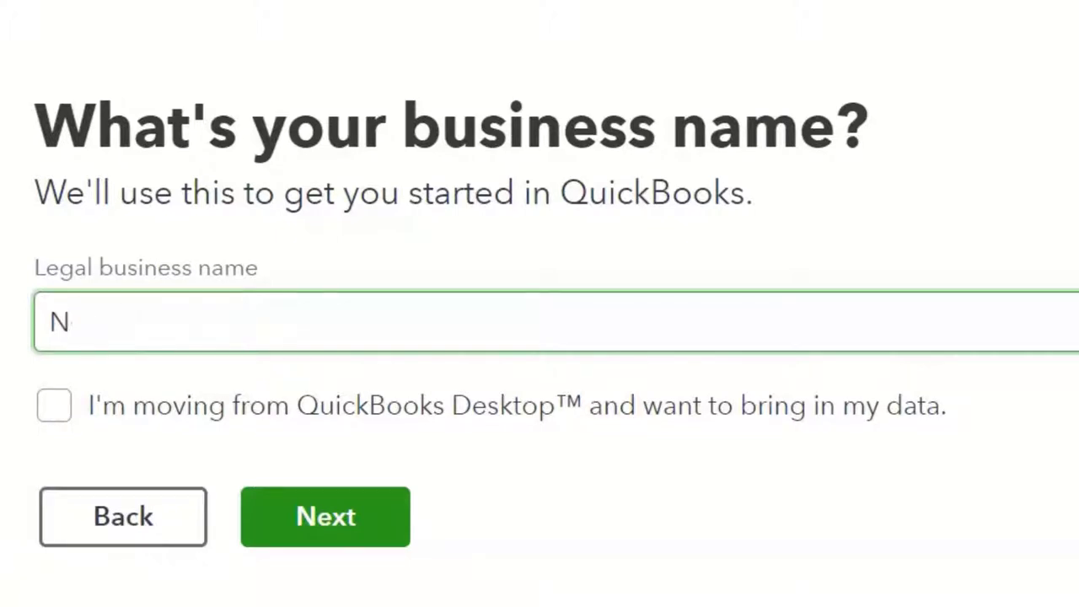
{"action": "key", "text": "BackSpace"}
{"action": "type", "text": "G"}
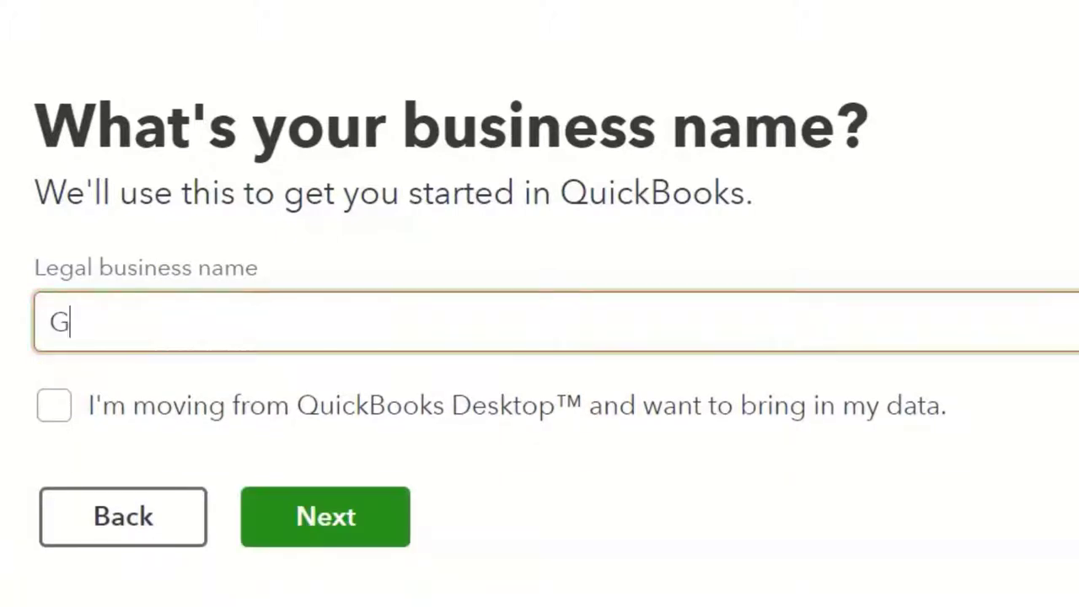
{"action": "type", "text": "et Great G"}
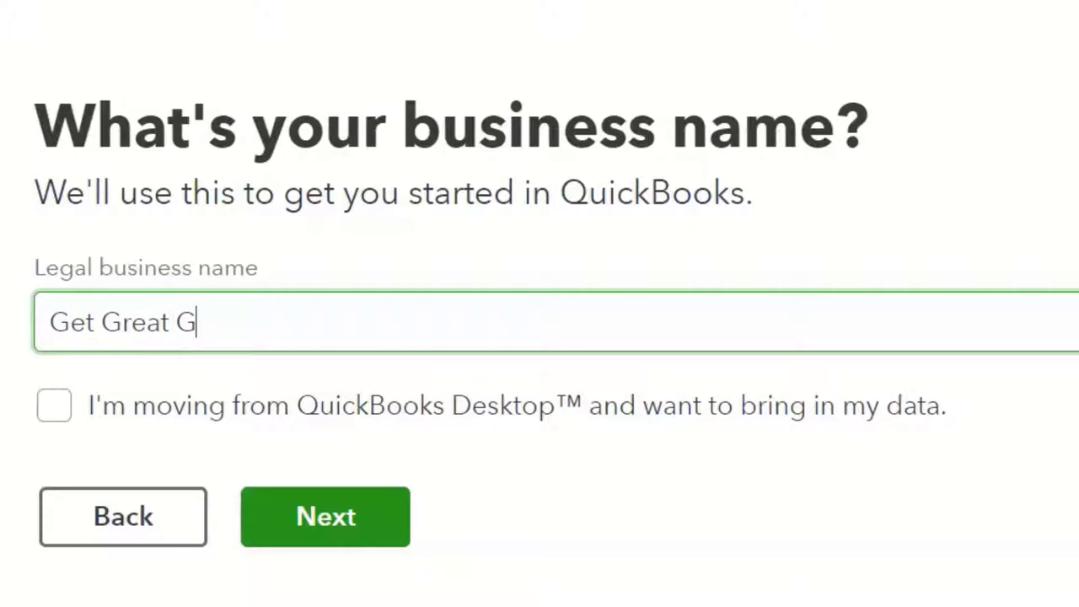
{"action": "type", "text": "uitars"}
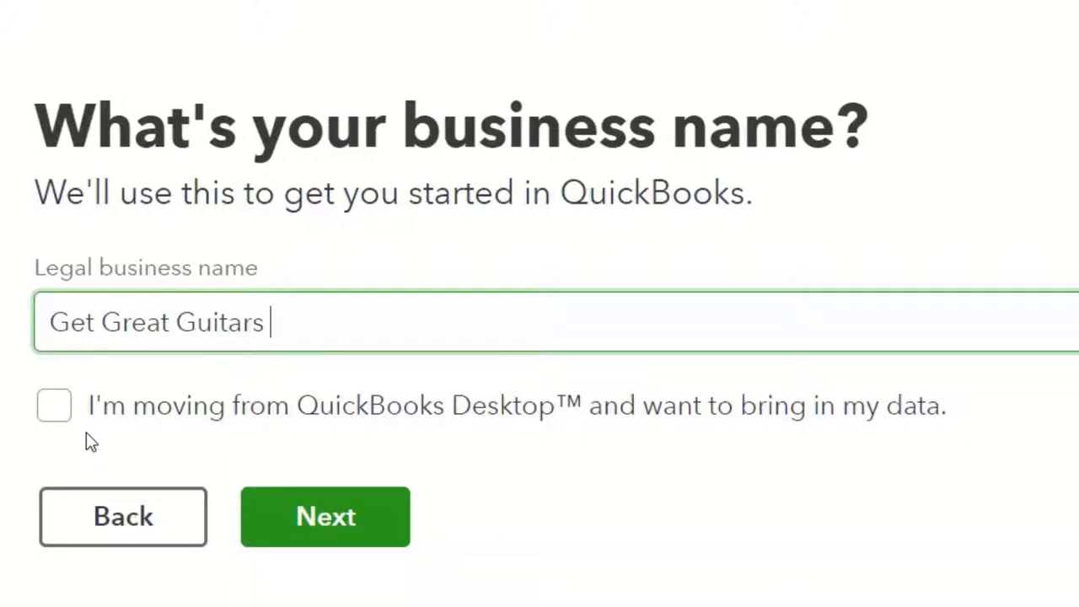
{"action": "left_click", "coordinate": [369, 533]}
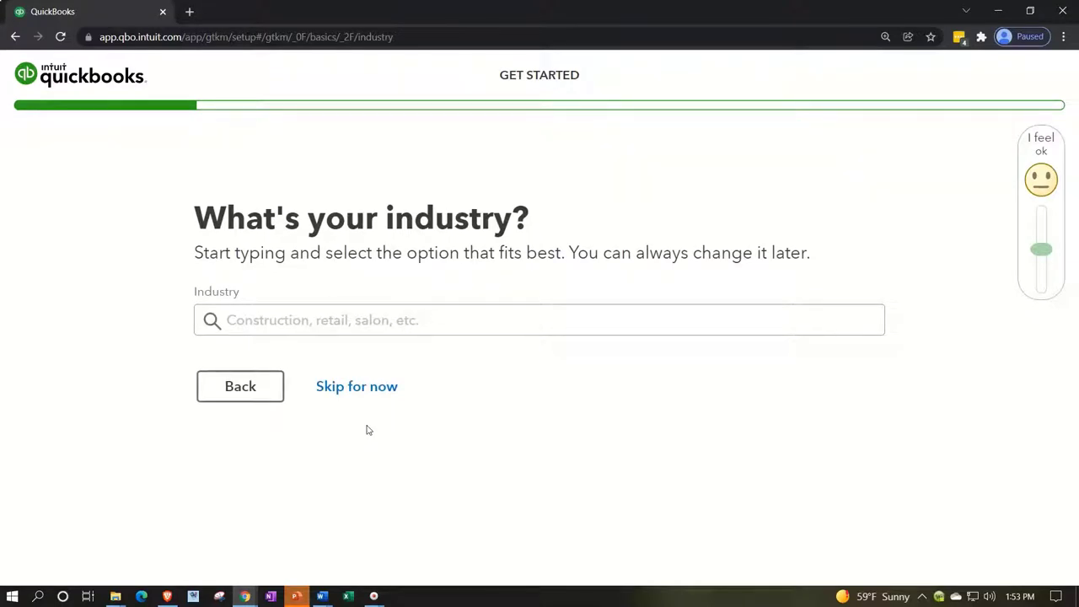
- Set the business industry to "All other miscellaneous store retailers (except tobacco stores)"
{"action": "left_click", "coordinate": [207, 321]}
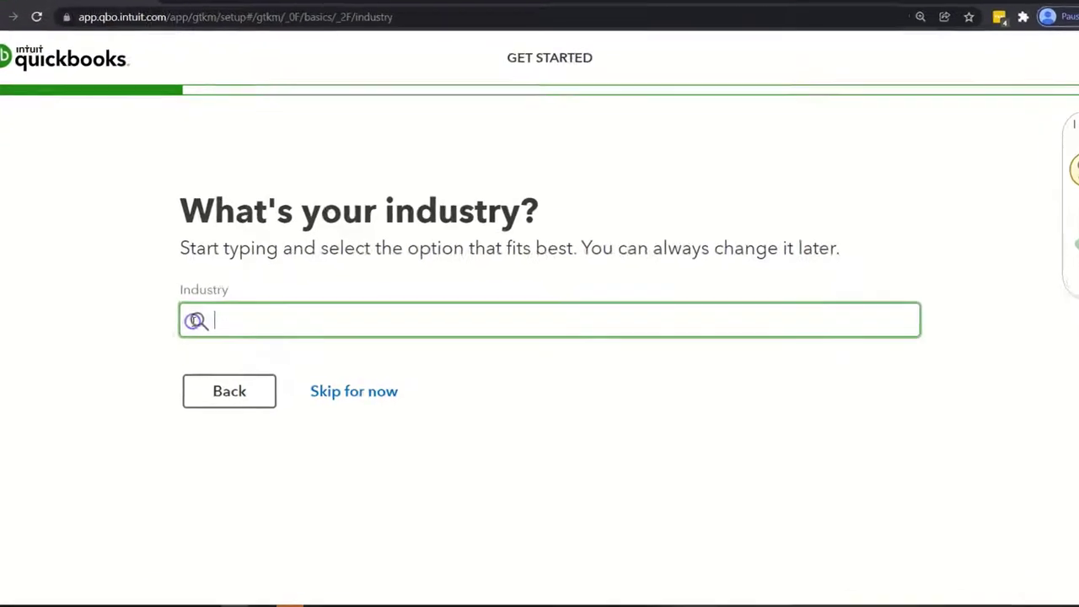
{"action": "type", "text": "all other miscellaneous store re"}
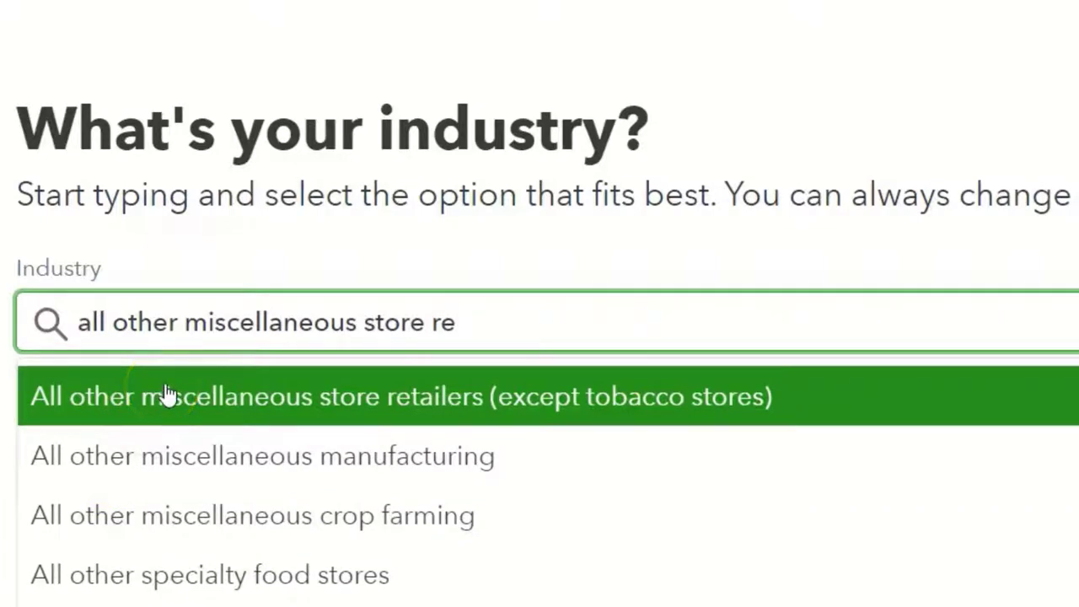
{"action": "left_click", "coordinate": [166, 394]}
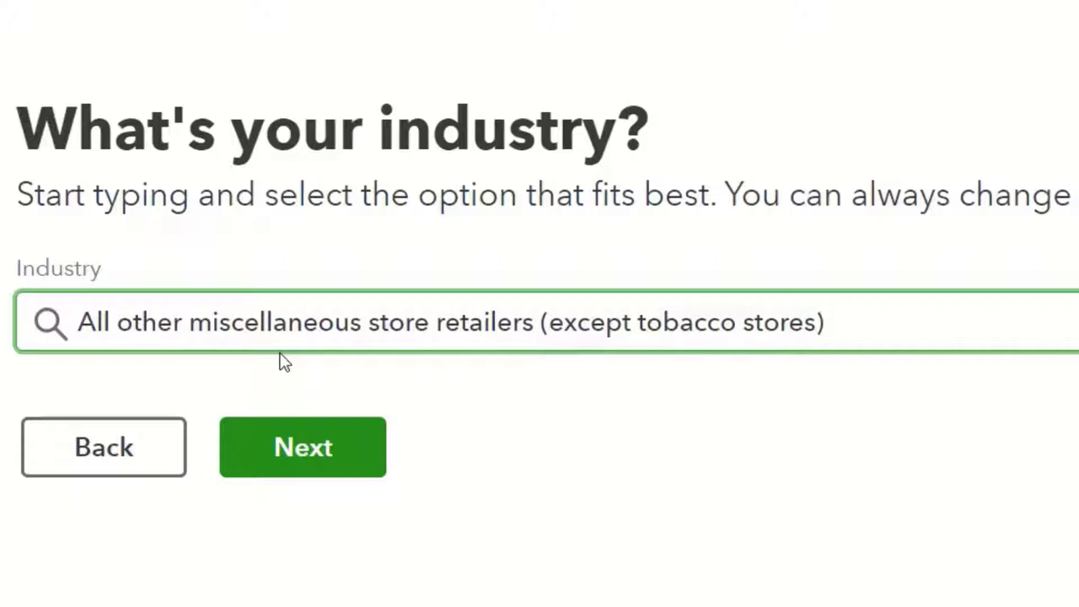
- Submit the selected industry and set the kind of business to Sole proprietor
{"action": "left_click", "coordinate": [362, 349]}
{"action": "left_click", "coordinate": [364, 440]}
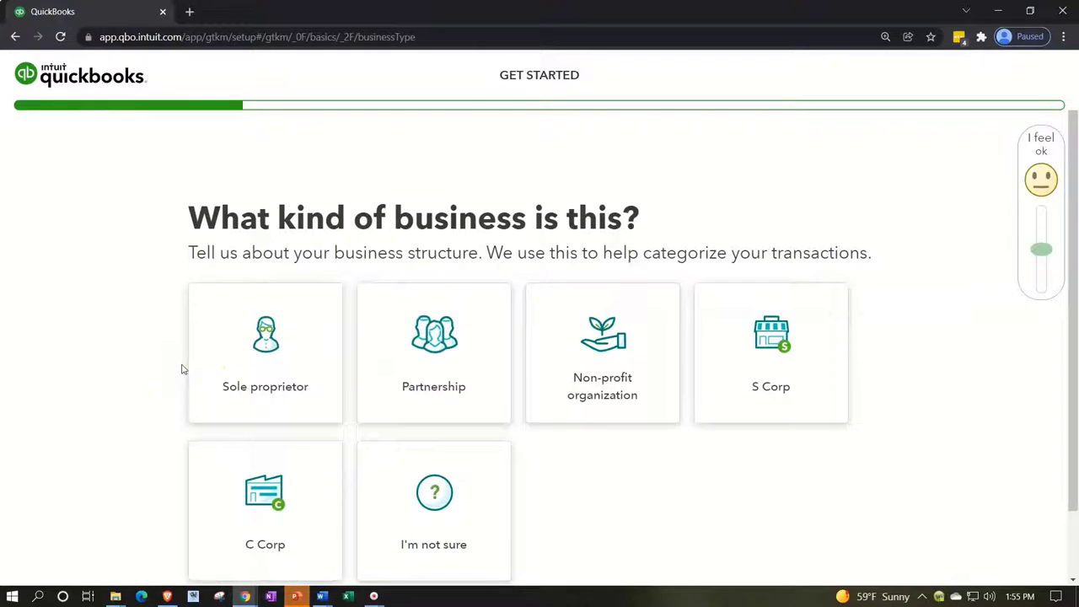
{"action": "scroll", "coordinate": [182, 368], "scroll_direction": "down", "scroll_amount": 1}
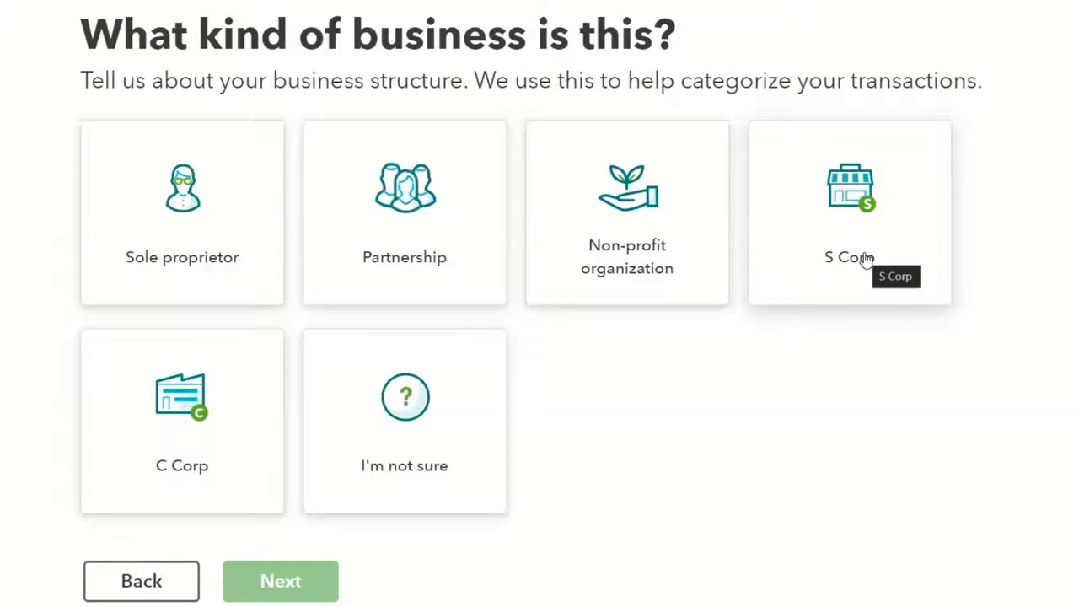
{"action": "left_click", "coordinate": [186, 279]}
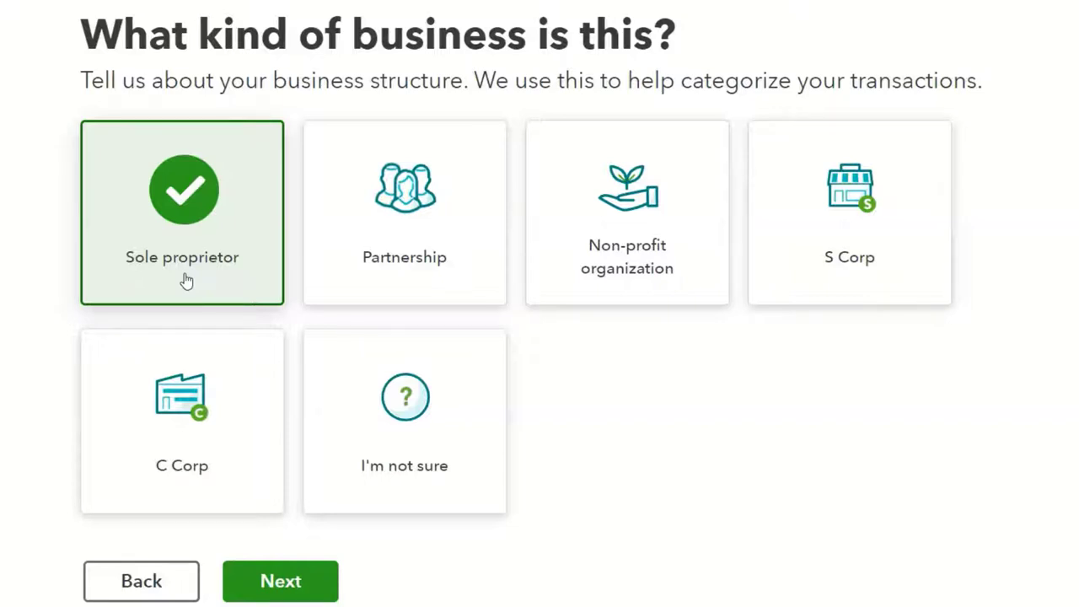
{"action": "left_click", "coordinate": [312, 579]}
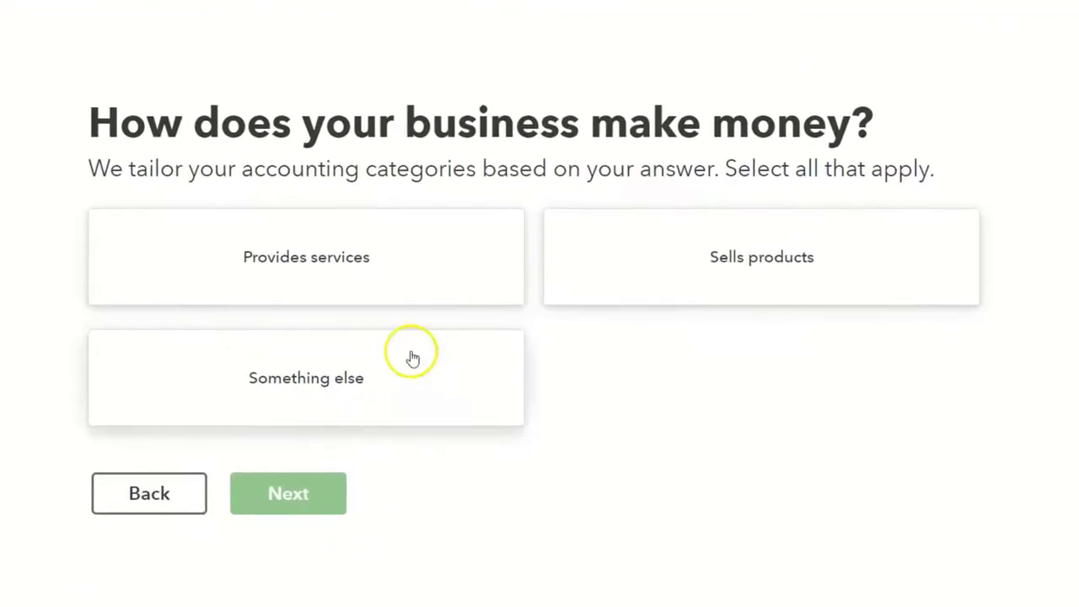
- Specify that the business provides services and sells products, and set the main role to Owner or Partner
{"action": "left_click", "coordinate": [385, 264]}
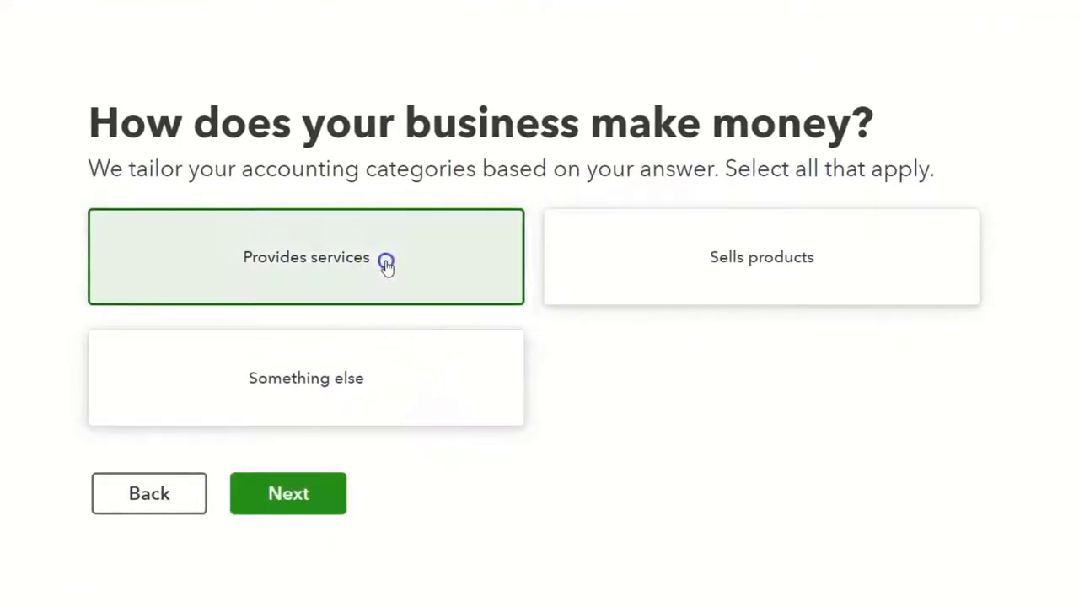
{"action": "left_click", "coordinate": [631, 281]}
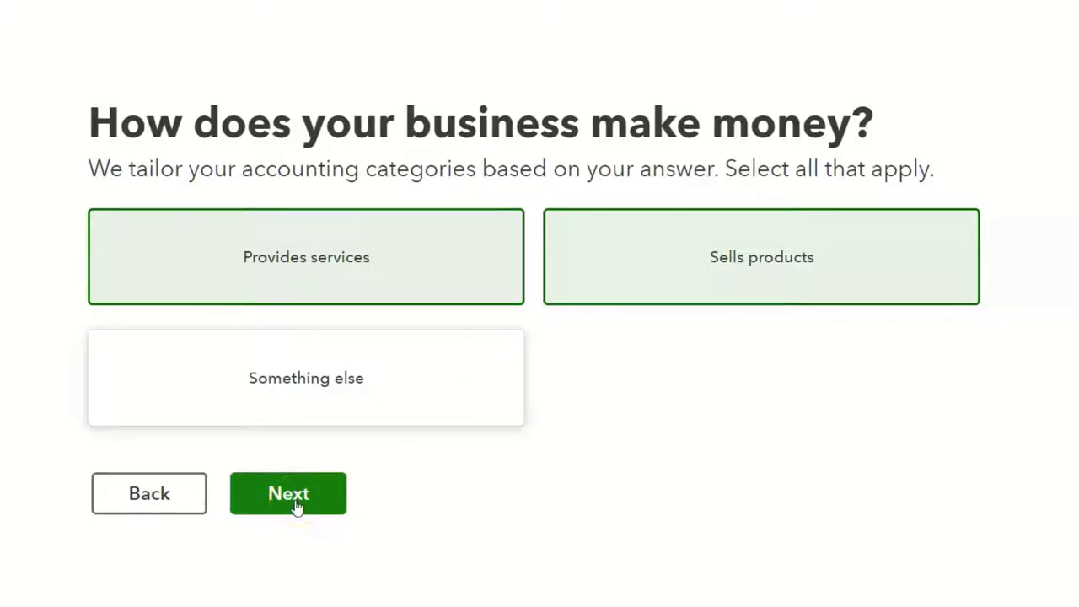
{"action": "left_click", "coordinate": [295, 504]}
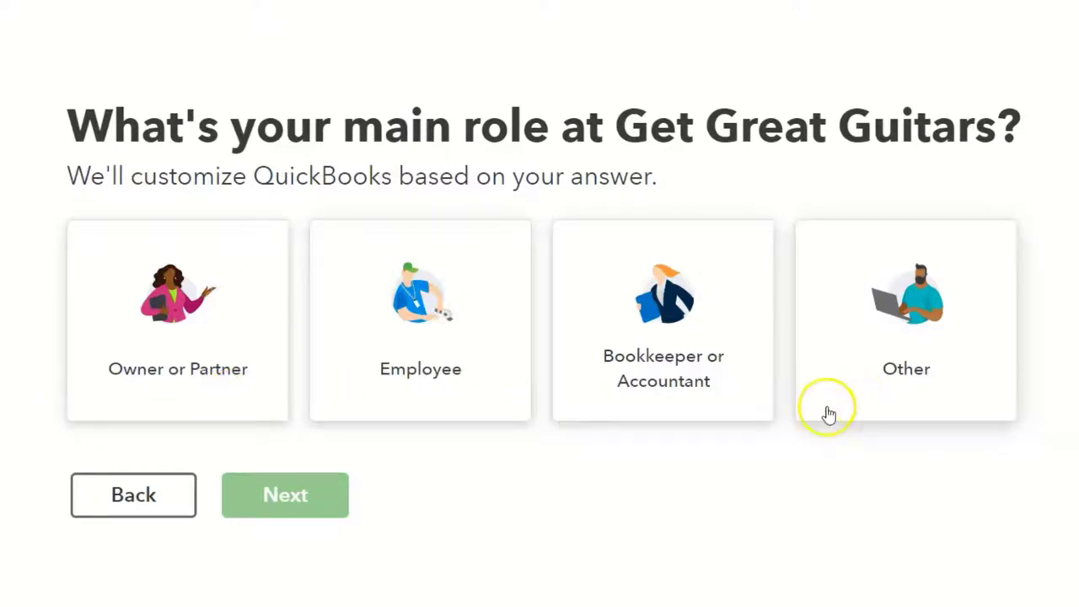
{"action": "left_click", "coordinate": [219, 386]}
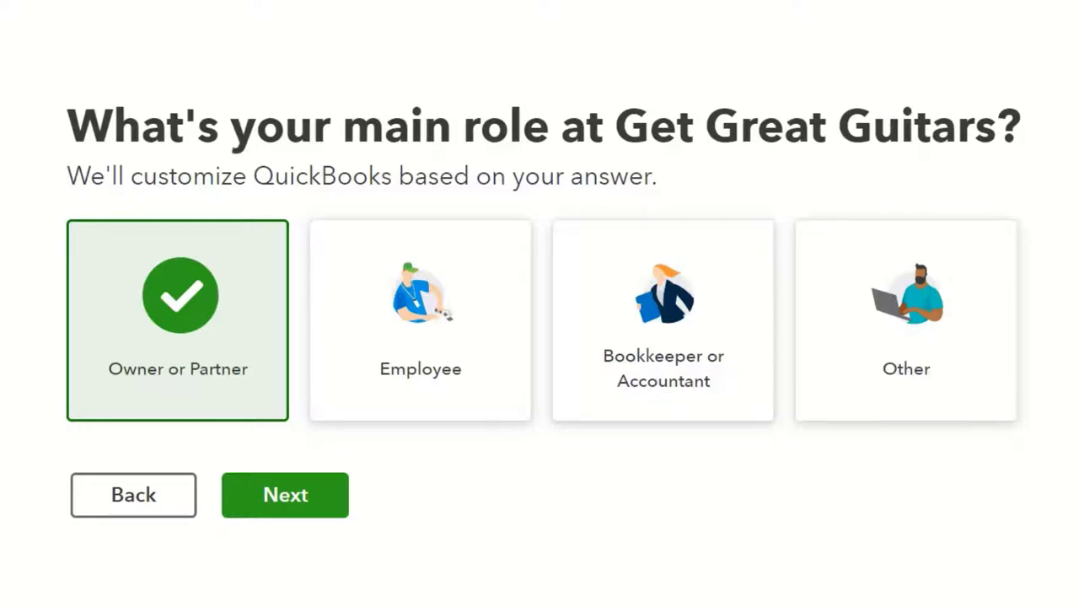
{"action": "left_click", "coordinate": [309, 508]}
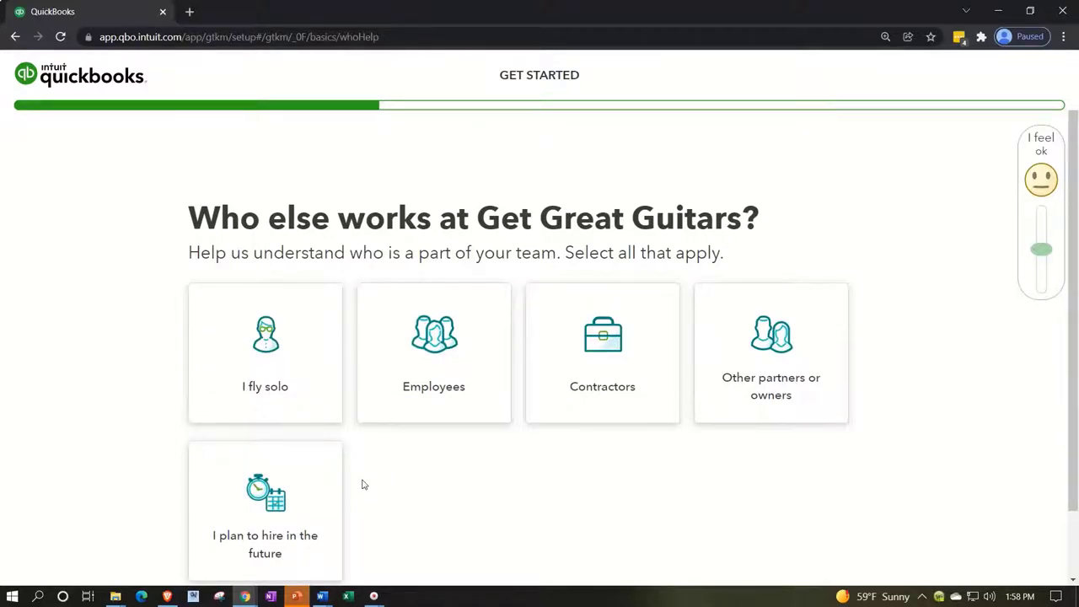
- Select Employees and Contractors as the others who work at Get Great Guitars and submit the answer
{"action": "left_click", "coordinate": [284, 400]}
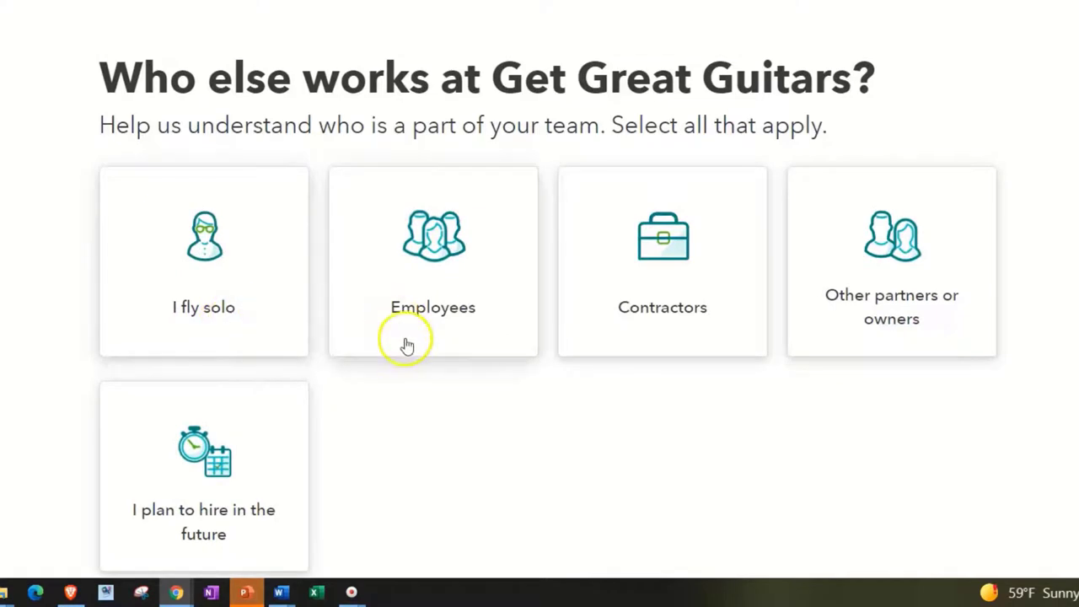
{"action": "left_click", "coordinate": [486, 317]}
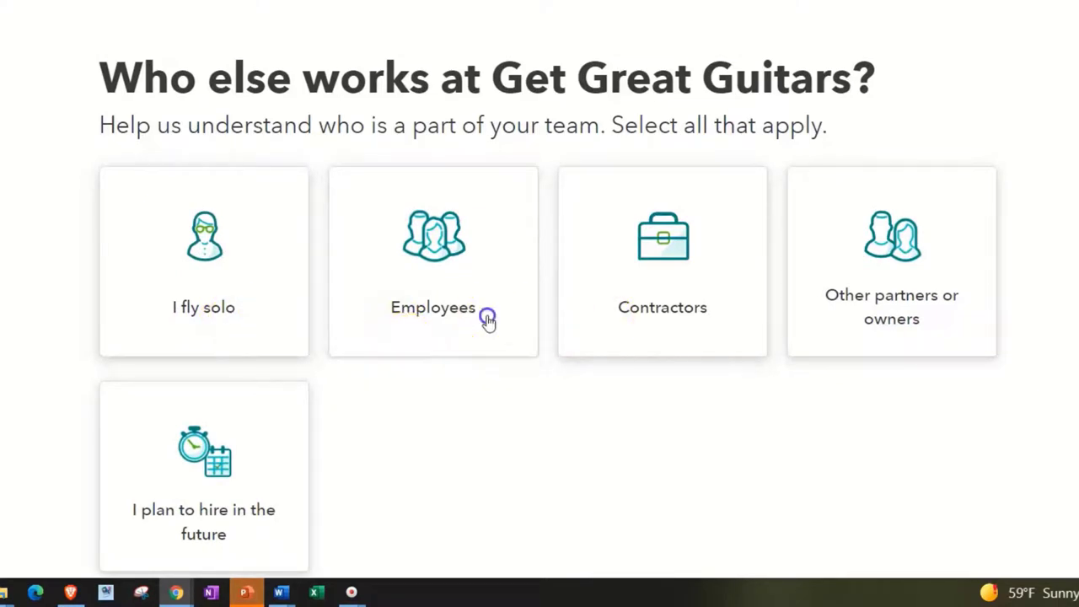
{"action": "left_click", "coordinate": [631, 278]}
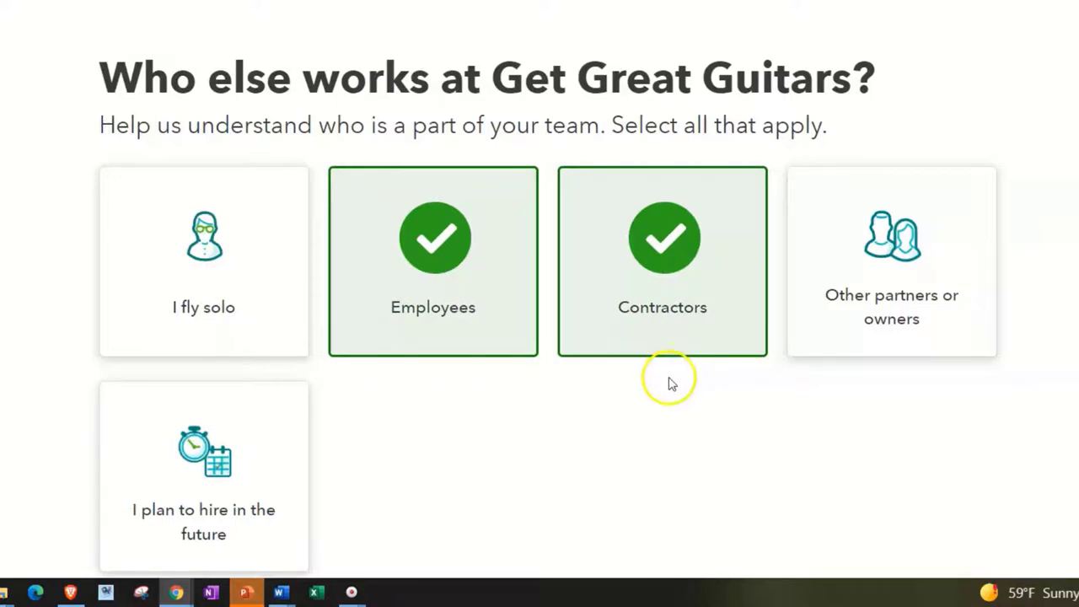
{"action": "scroll", "coordinate": [666, 382], "scroll_direction": "down", "scroll_amount": 1}
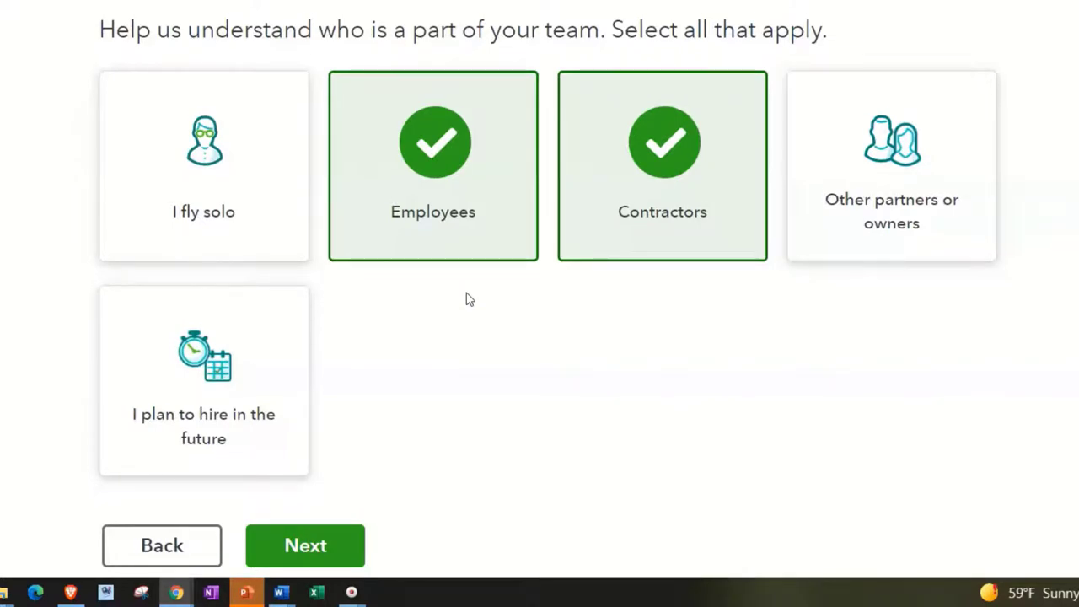
{"action": "left_click", "coordinate": [332, 533]}
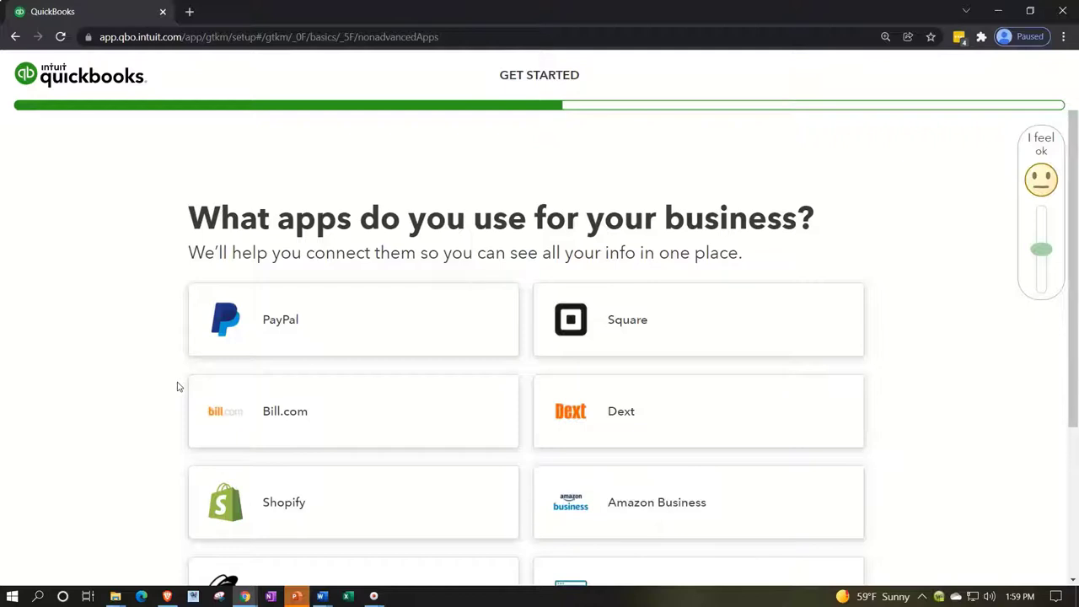
- Skip the question about business apps and choose to set up QuickBooks to start using it right away
{"action": "left_click", "coordinate": [157, 391]}
{"action": "scroll", "coordinate": [157, 391], "scroll_direction": "down", "scroll_amount": 1}
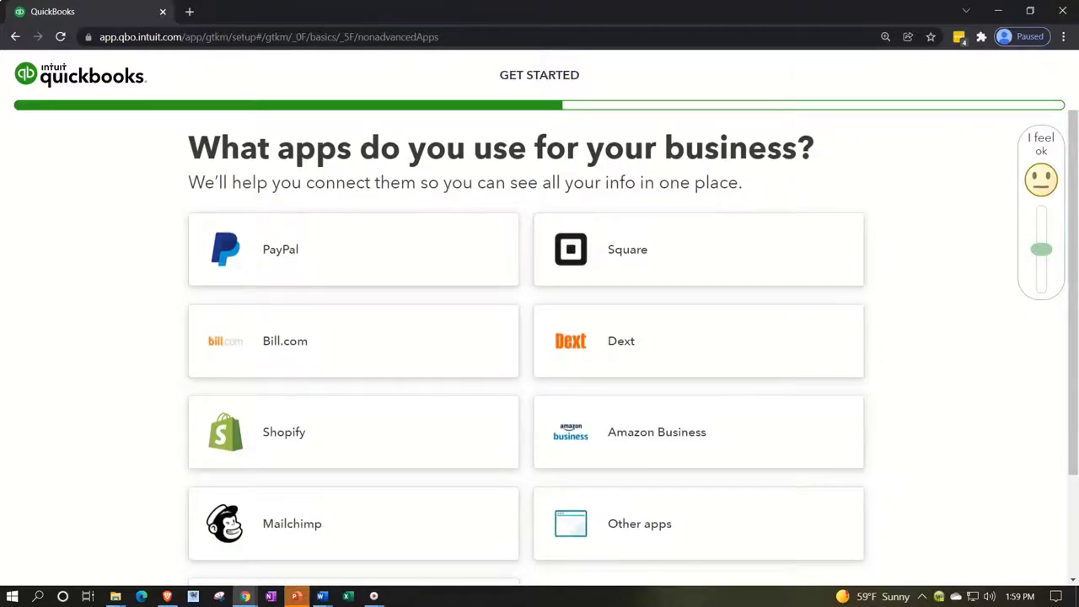
{"action": "left_click", "coordinate": [46, 346]}
{"action": "scroll", "coordinate": [46, 347], "scroll_direction": "down", "scroll_amount": 1}
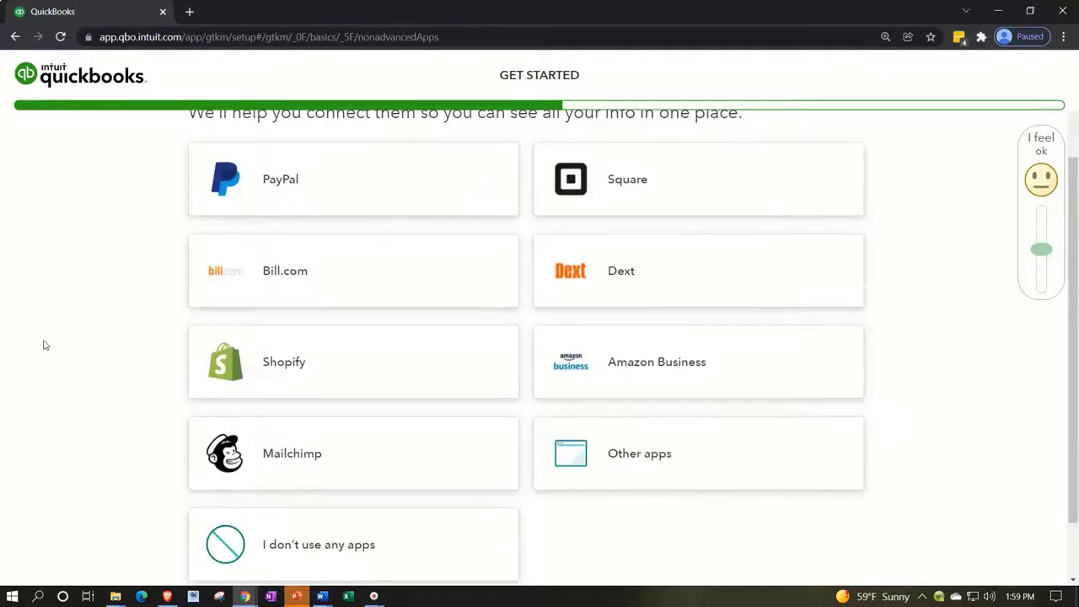
{"action": "scroll", "coordinate": [45, 345], "scroll_direction": "down", "scroll_amount": 1}
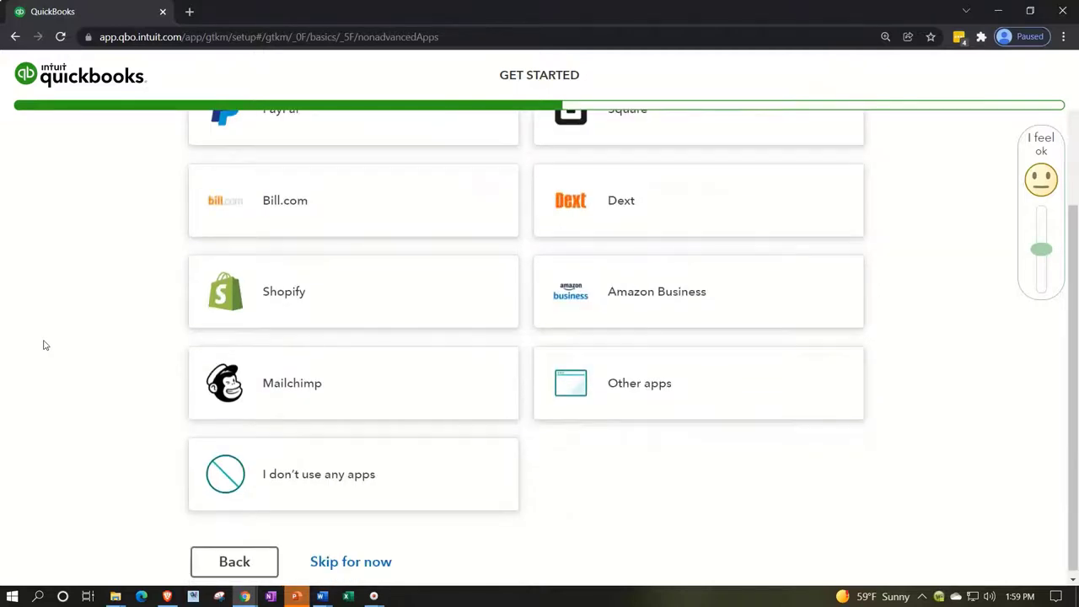
{"action": "left_click", "coordinate": [48, 344]}
{"action": "scroll", "coordinate": [49, 344], "scroll_direction": "down", "scroll_amount": 1}
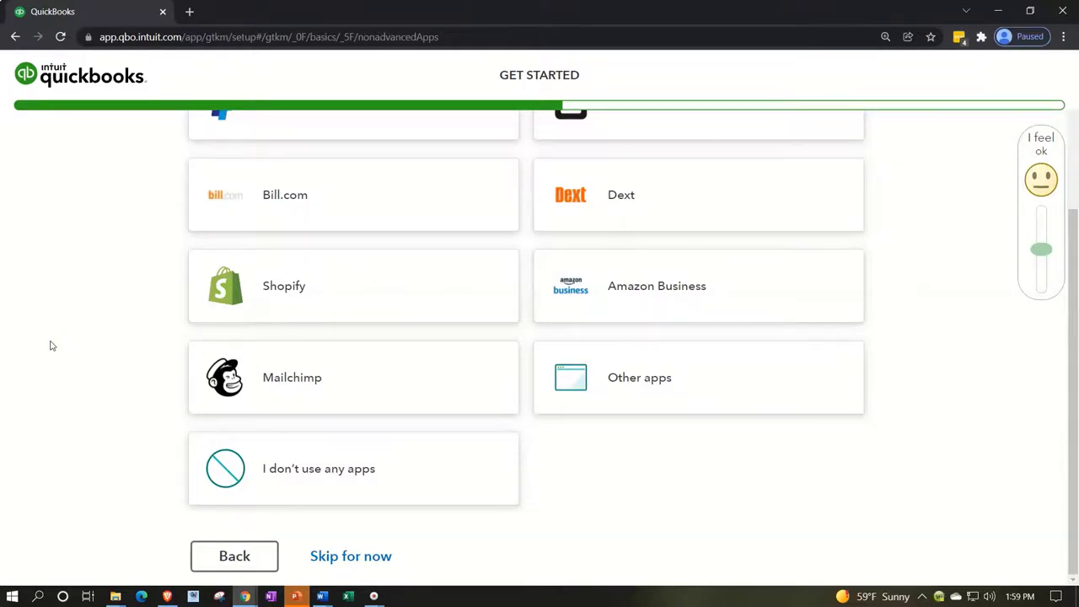
{"action": "left_click", "coordinate": [52, 355]}
{"action": "left_click", "coordinate": [393, 557]}
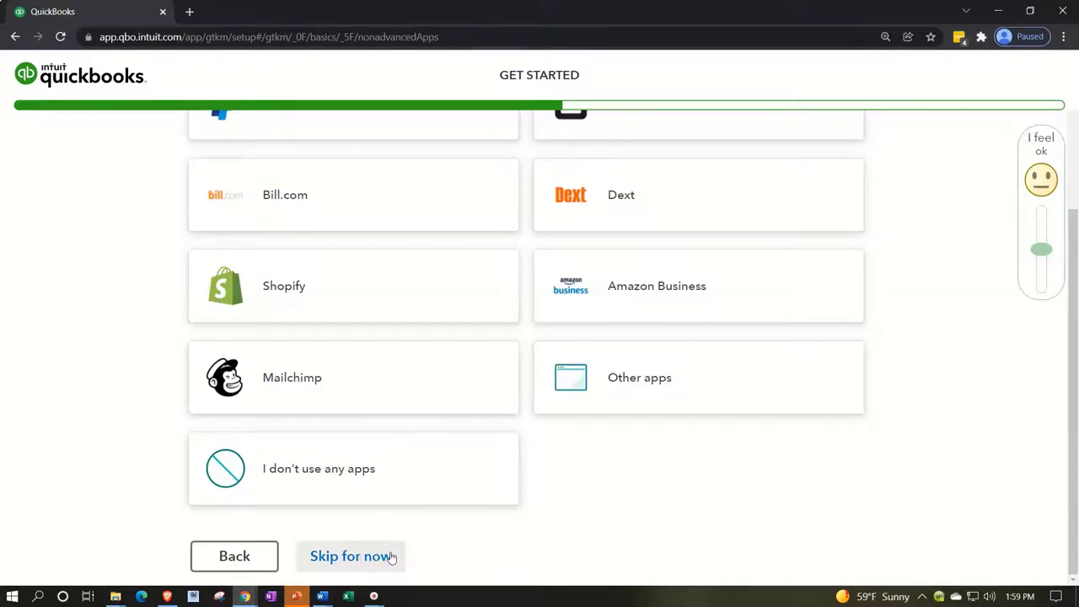
{"action": "left_click", "coordinate": [391, 557]}
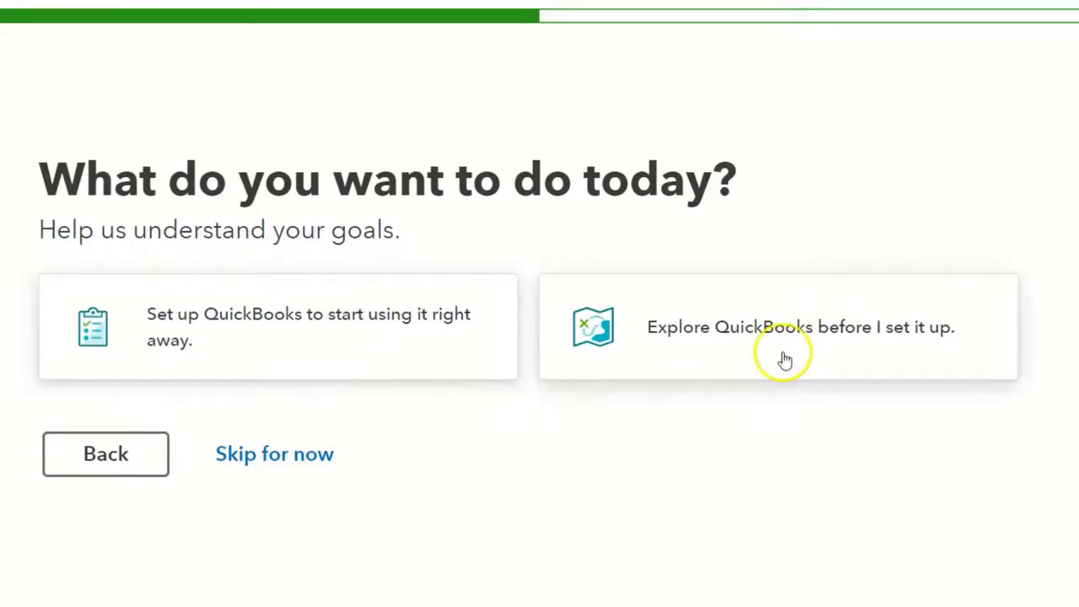
{"action": "left_click", "coordinate": [420, 360]}
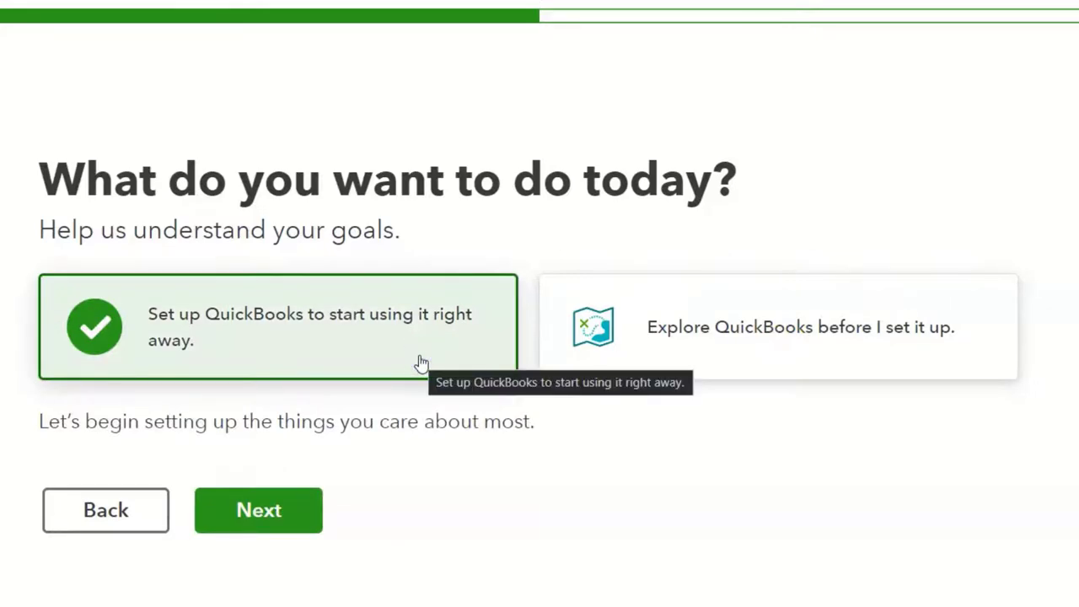
{"action": "left_click", "coordinate": [301, 523]}
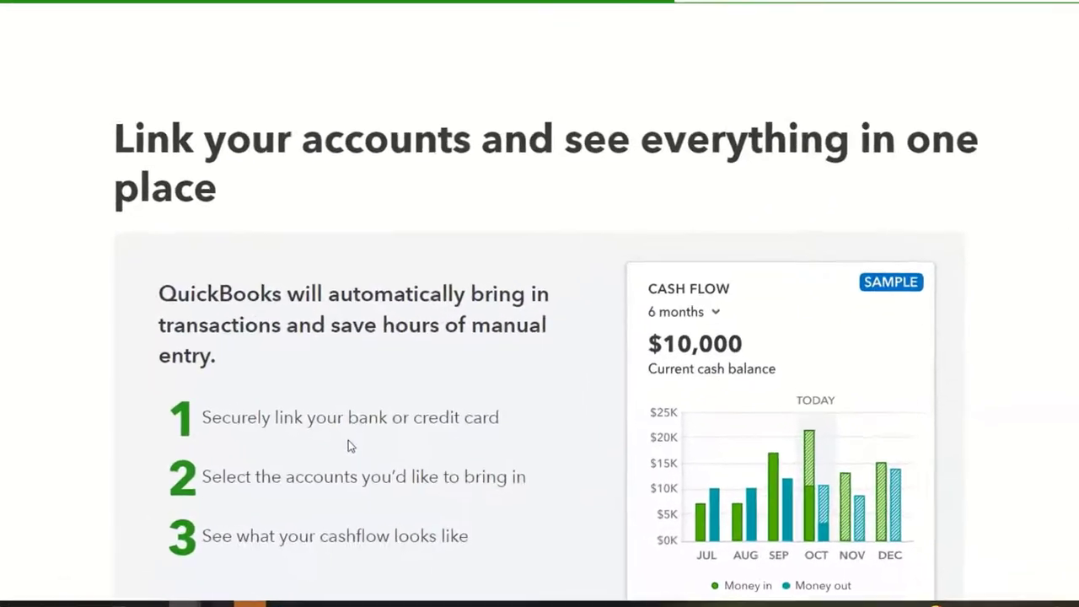
- Skip linking bank accounts and skip the choice between invoicing customers and tracking receipts and bills
{"action": "scroll", "coordinate": [334, 435], "scroll_direction": "down", "scroll_amount": 2}
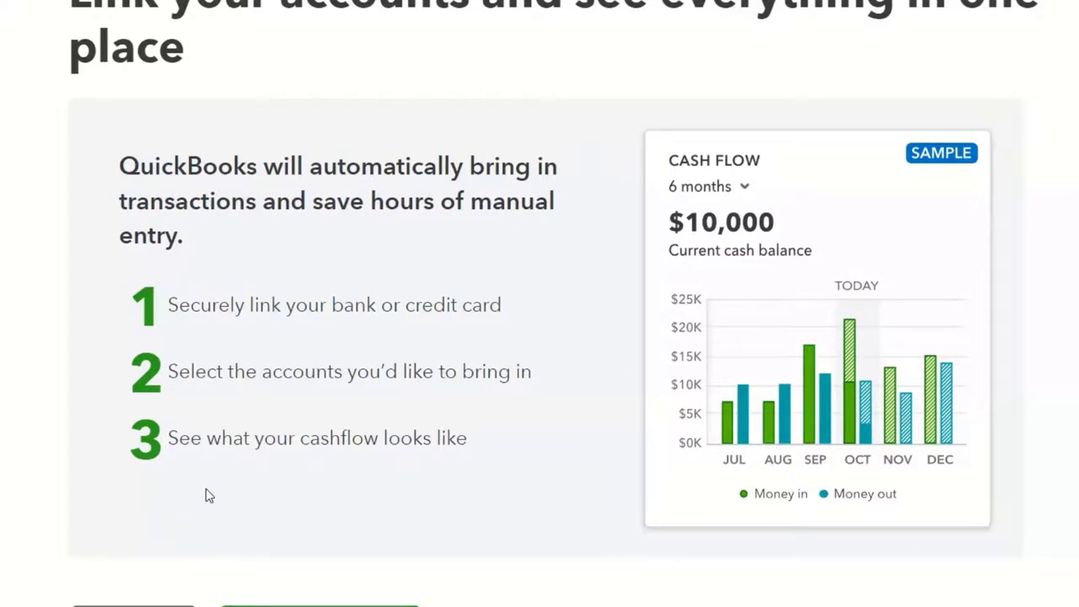
{"action": "scroll", "coordinate": [208, 495], "scroll_direction": "down", "scroll_amount": 1}
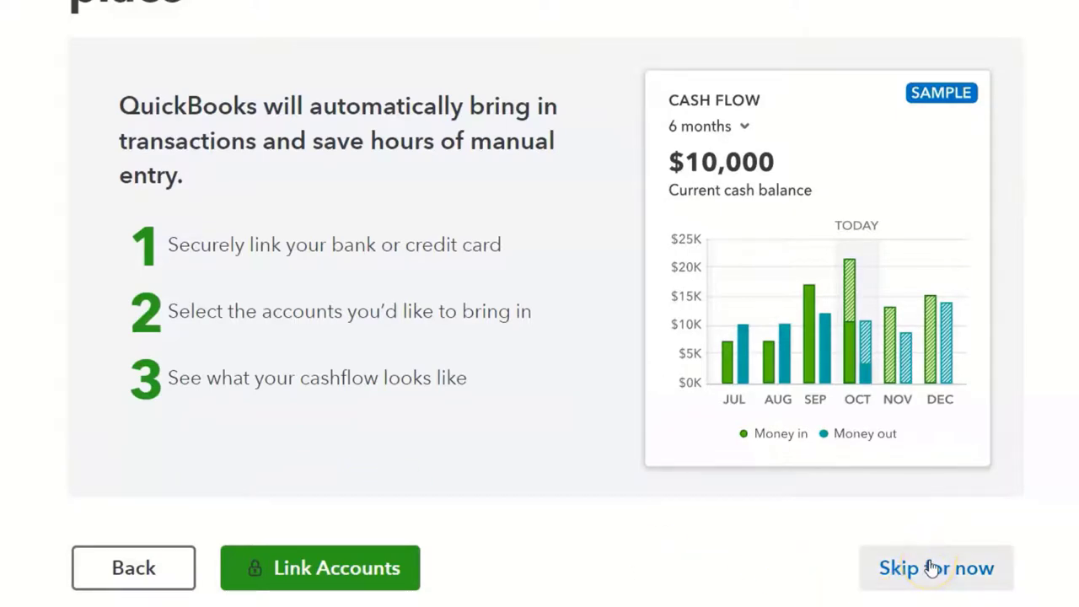
{"action": "left_click", "coordinate": [933, 567]}
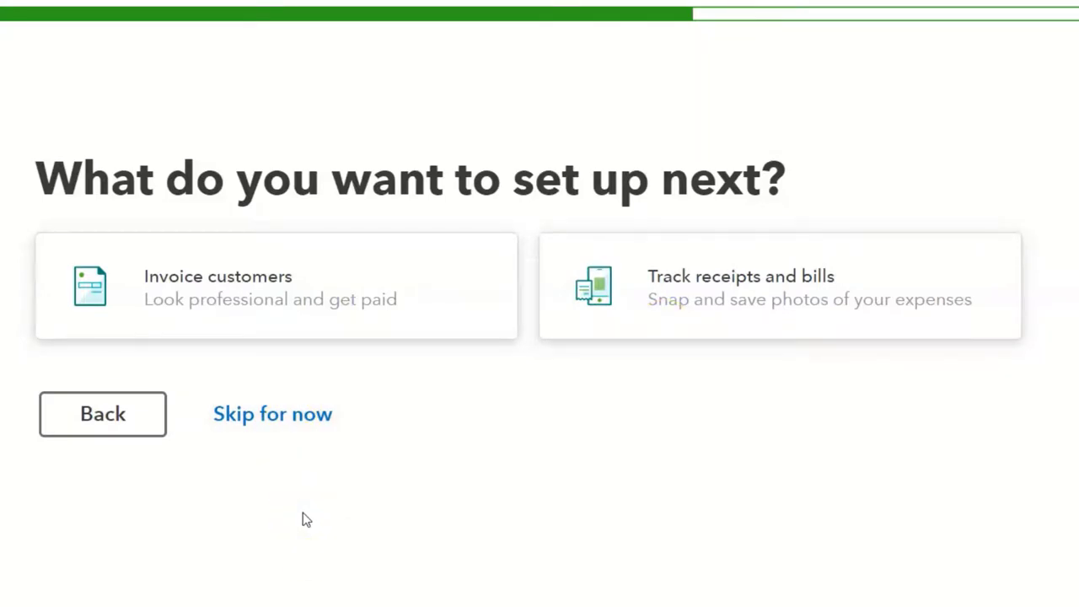
{"action": "left_click", "coordinate": [298, 428]}
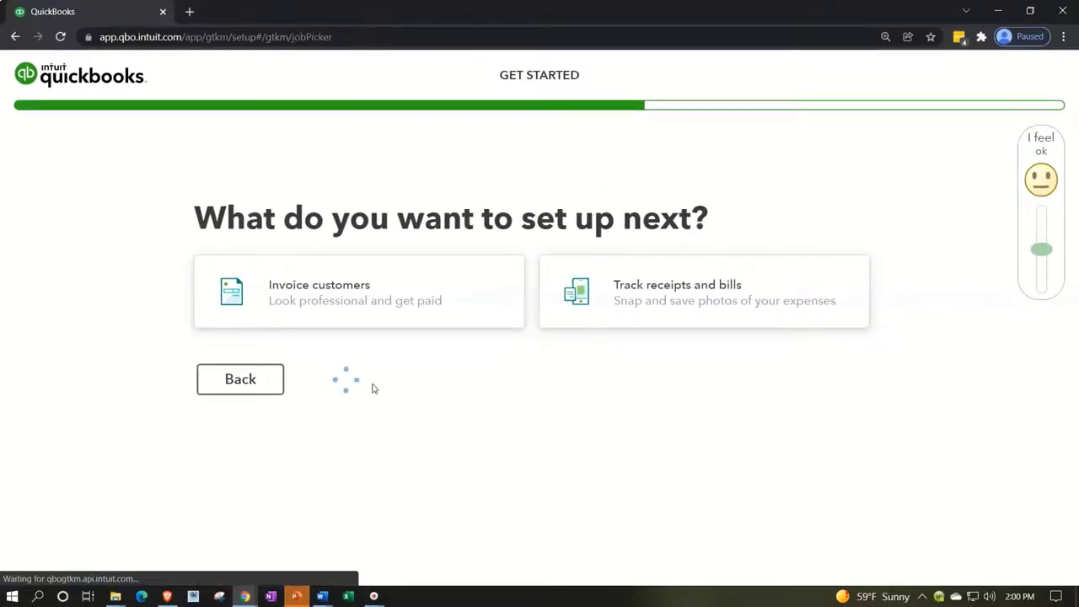
{"action": "left_click", "coordinate": [190, 419]}
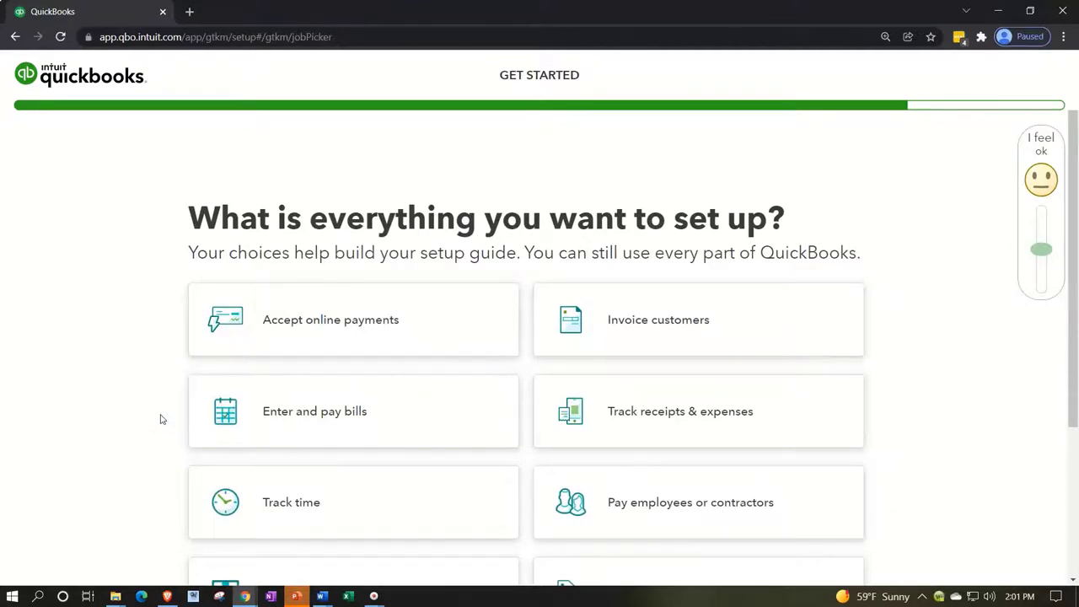
- Choose Invoice customers, Enter and pay bills, Track receipts & expenses, Track time and Pay employees or contractors as things to set up
{"action": "left_click", "coordinate": [191, 475]}
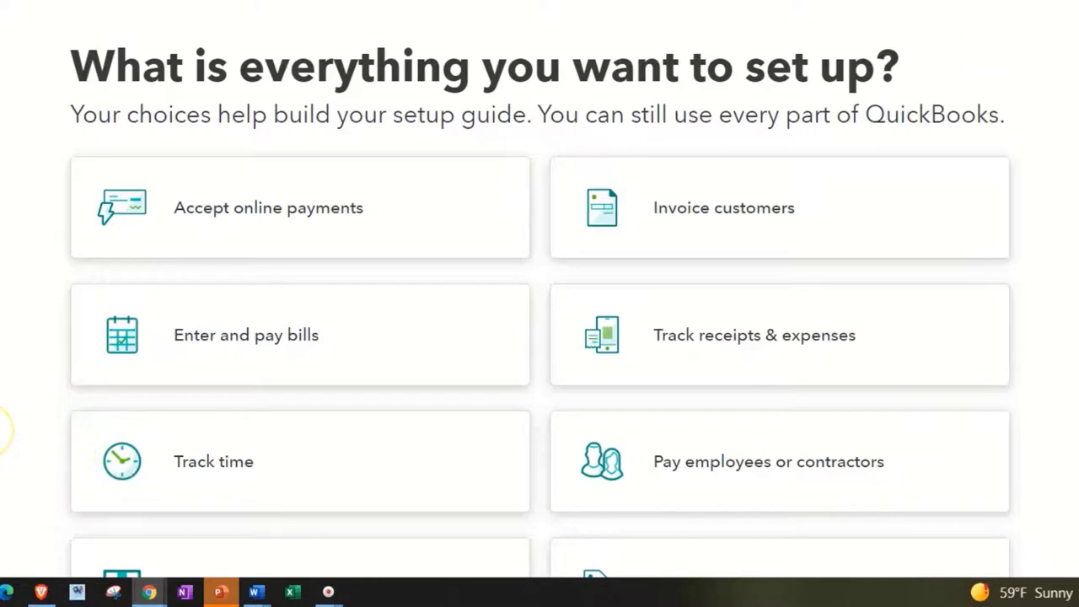
{"action": "scroll", "coordinate": [8, 431], "scroll_direction": "down", "scroll_amount": 1}
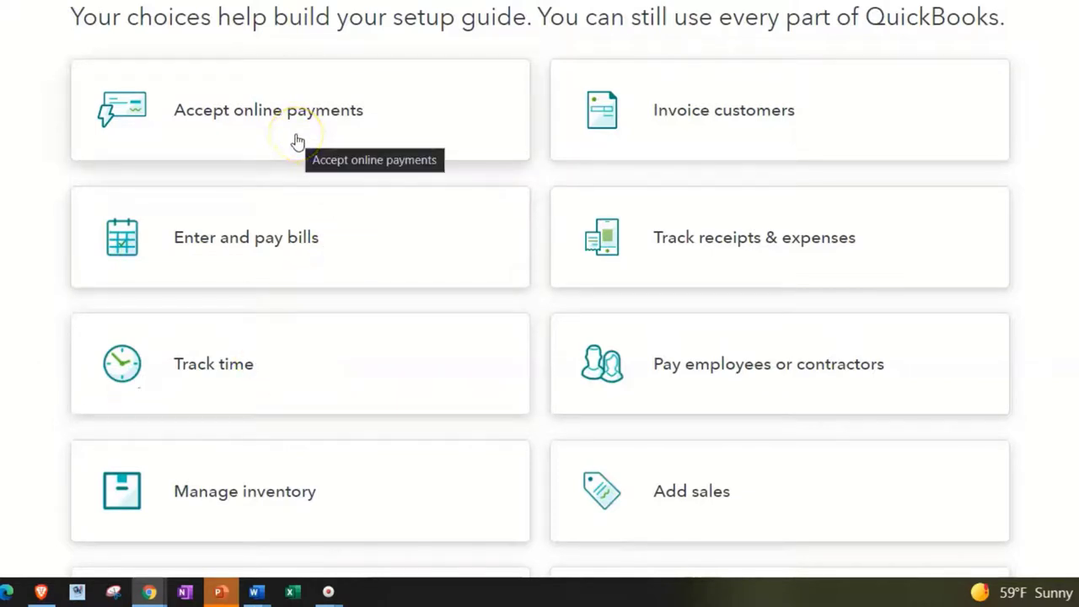
{"action": "left_click", "coordinate": [688, 148]}
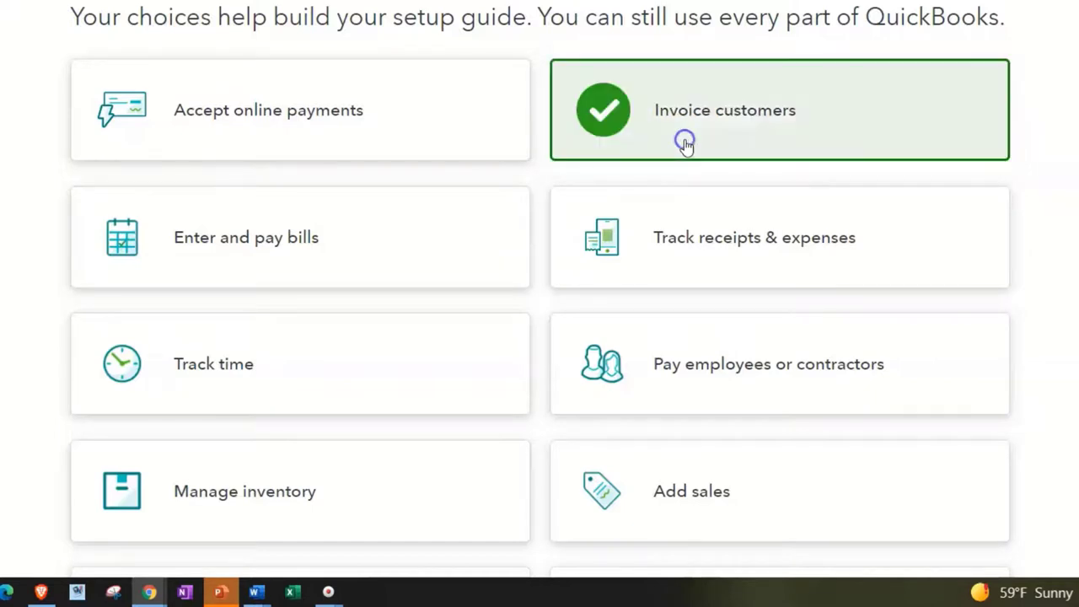
{"action": "left_click", "coordinate": [397, 258]}
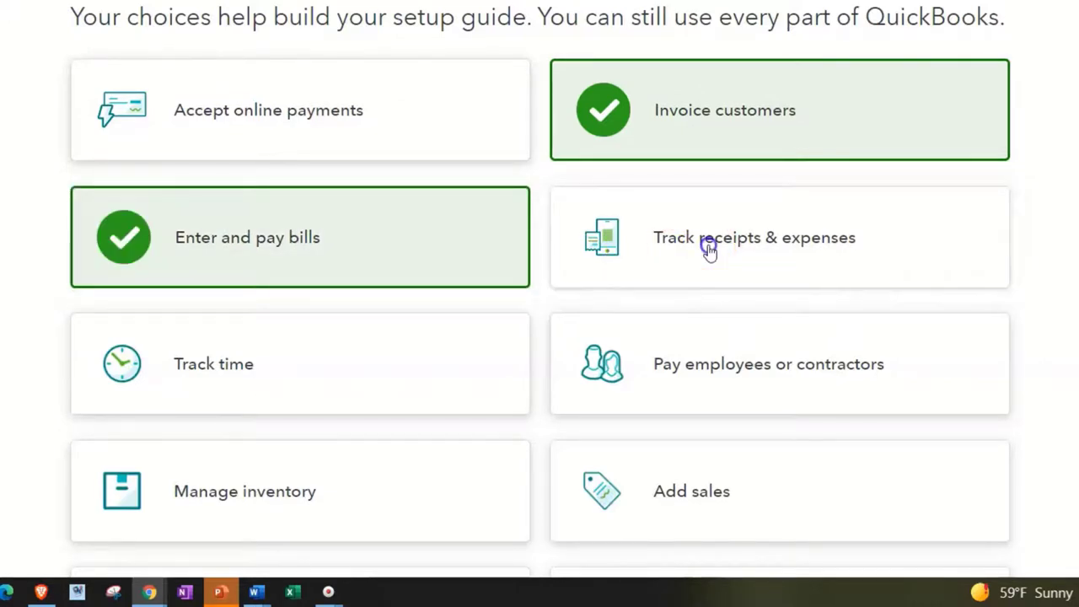
{"action": "left_click", "coordinate": [706, 245]}
{"action": "left_click", "coordinate": [367, 390]}
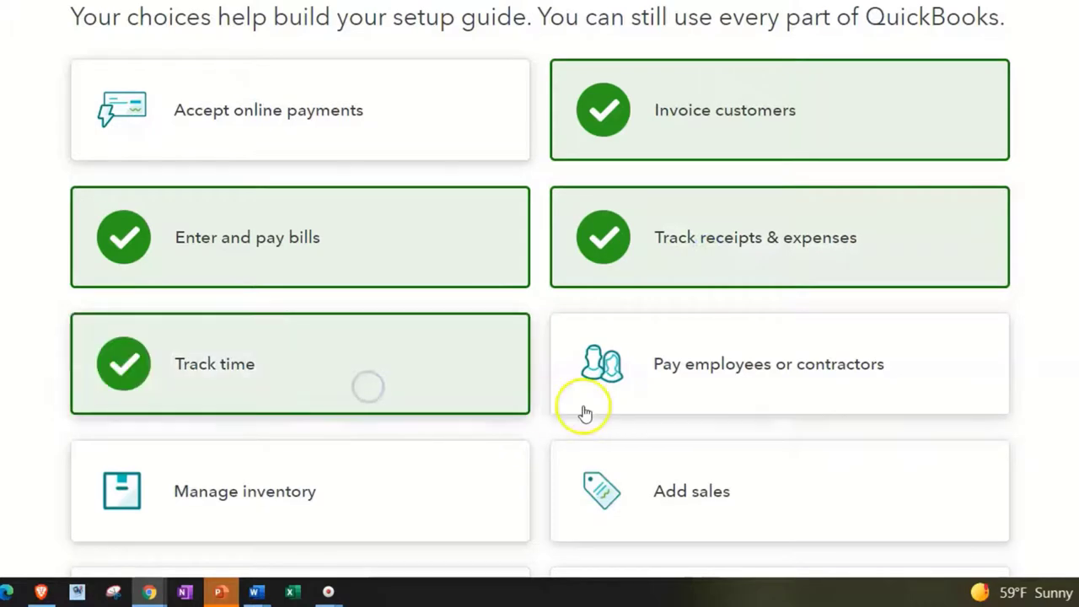
{"action": "left_click", "coordinate": [692, 405]}
{"action": "scroll", "coordinate": [692, 407], "scroll_direction": "down", "scroll_amount": 1}
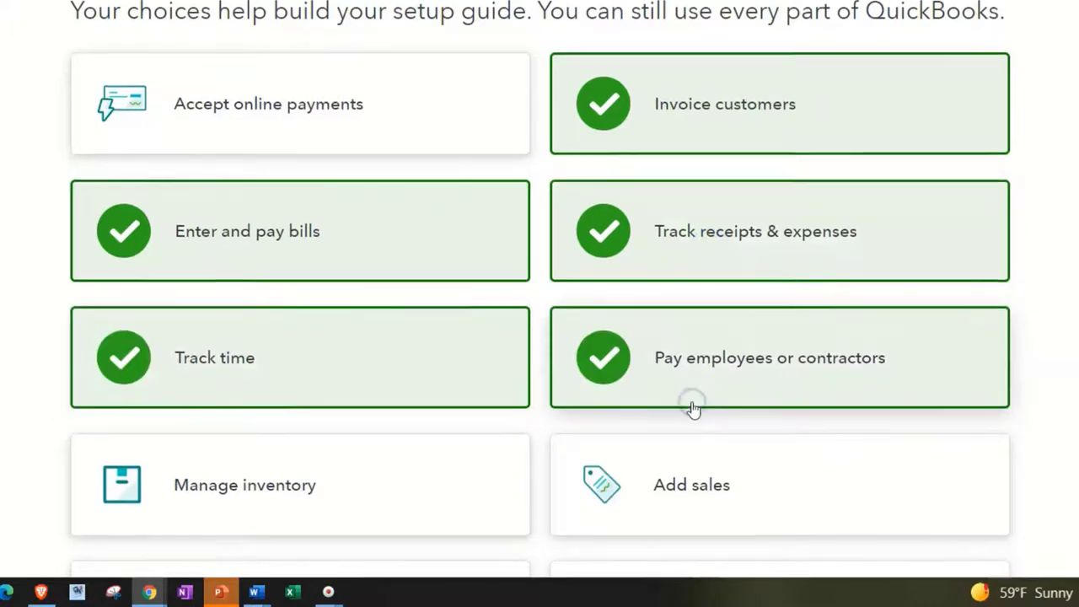
- Add Manage inventory, Add sales and Manage sales tax to the things to set up and submit the answer
{"action": "left_click", "coordinate": [390, 414]}
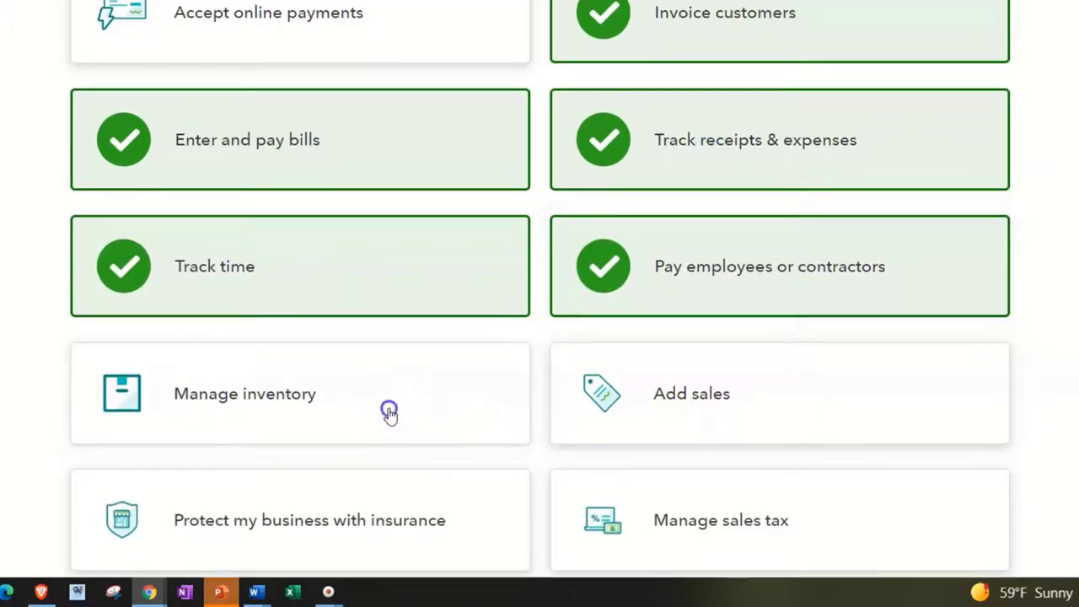
{"action": "scroll", "coordinate": [388, 413], "scroll_direction": "down", "scroll_amount": 1}
{"action": "left_click", "coordinate": [736, 329]}
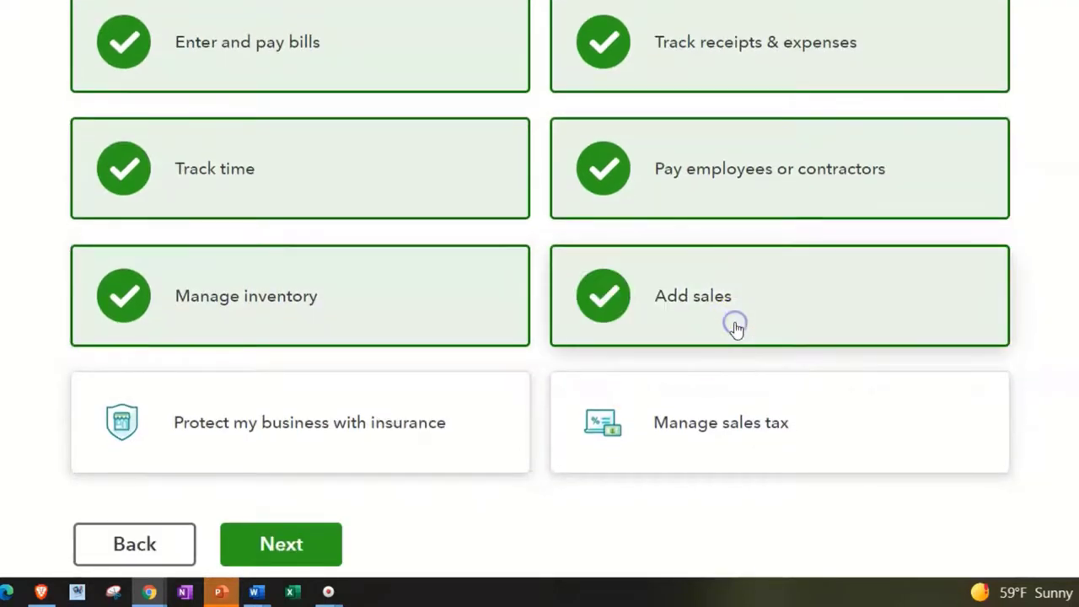
{"action": "scroll", "coordinate": [735, 330], "scroll_direction": "down", "scroll_amount": 1}
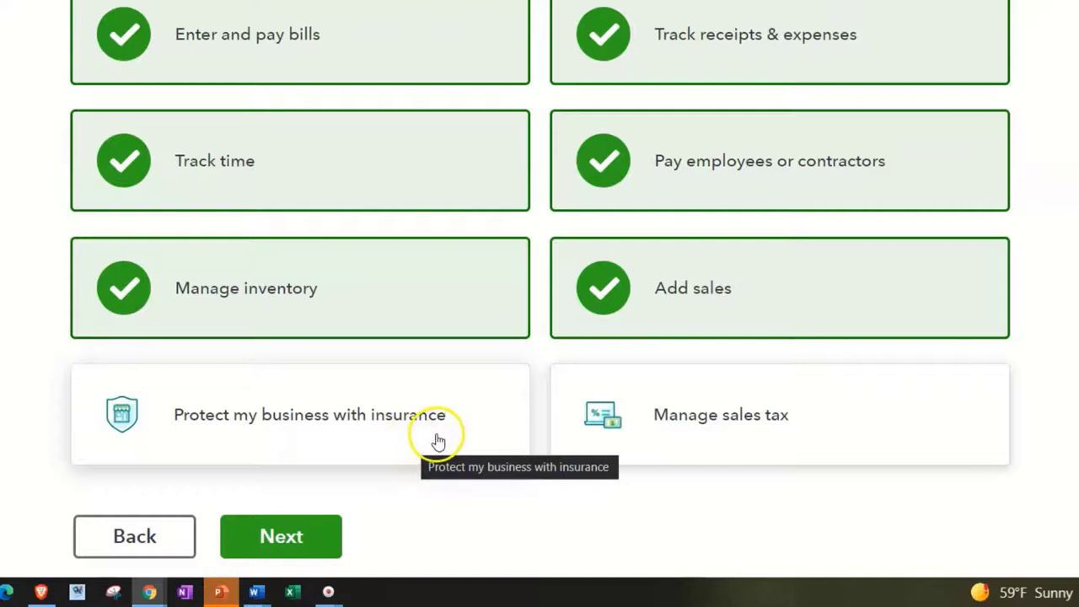
{"action": "left_click", "coordinate": [682, 449]}
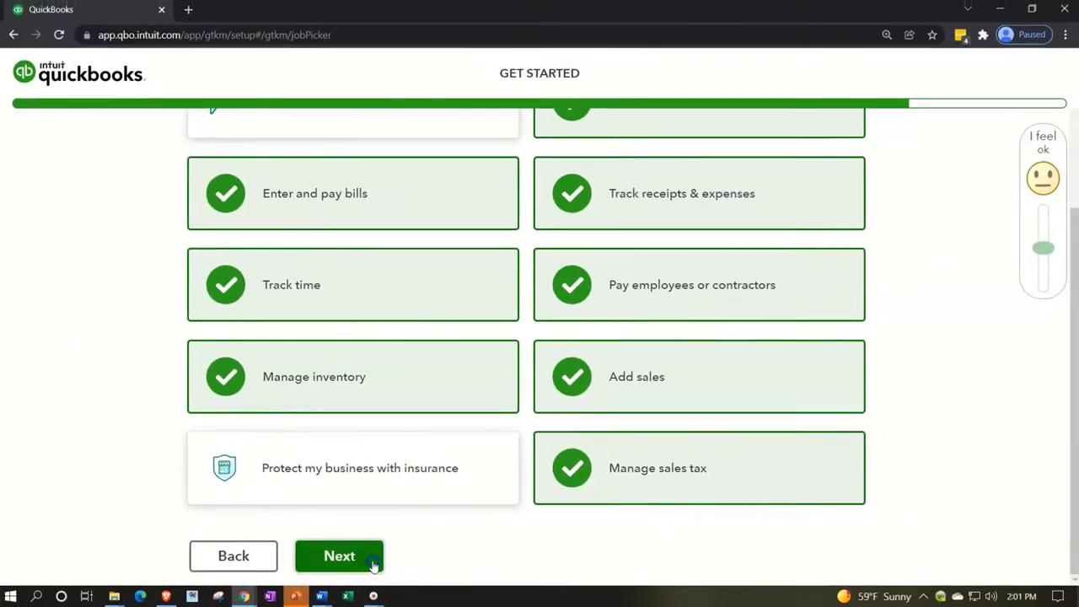
{"action": "left_click", "coordinate": [327, 545]}
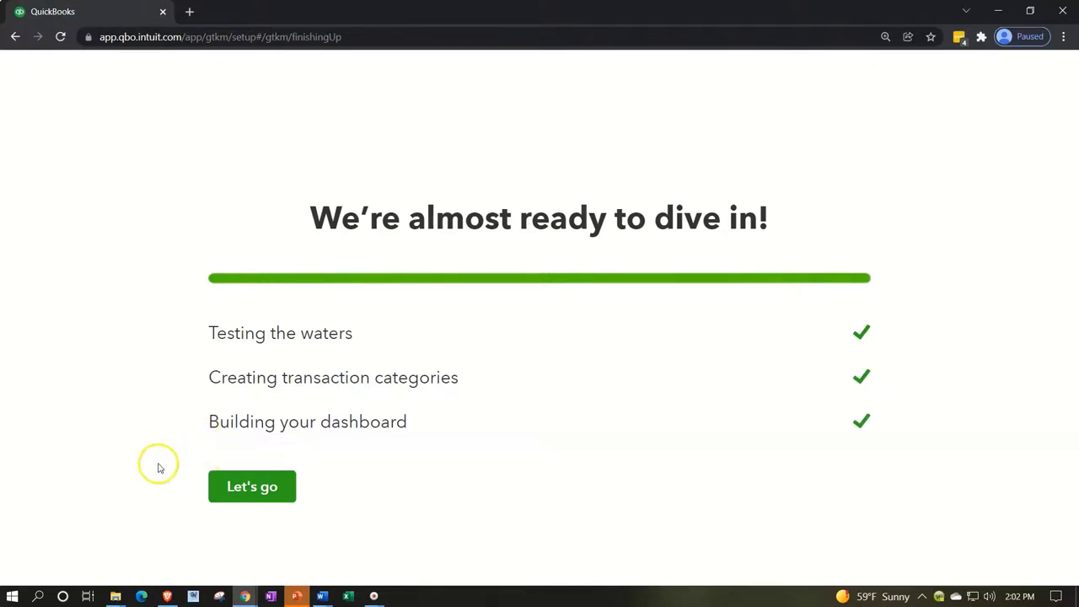
- Finish the setup, dismissing the quick tour offer, and look over the company's Workspace flowchart
{"action": "left_click", "coordinate": [224, 487]}
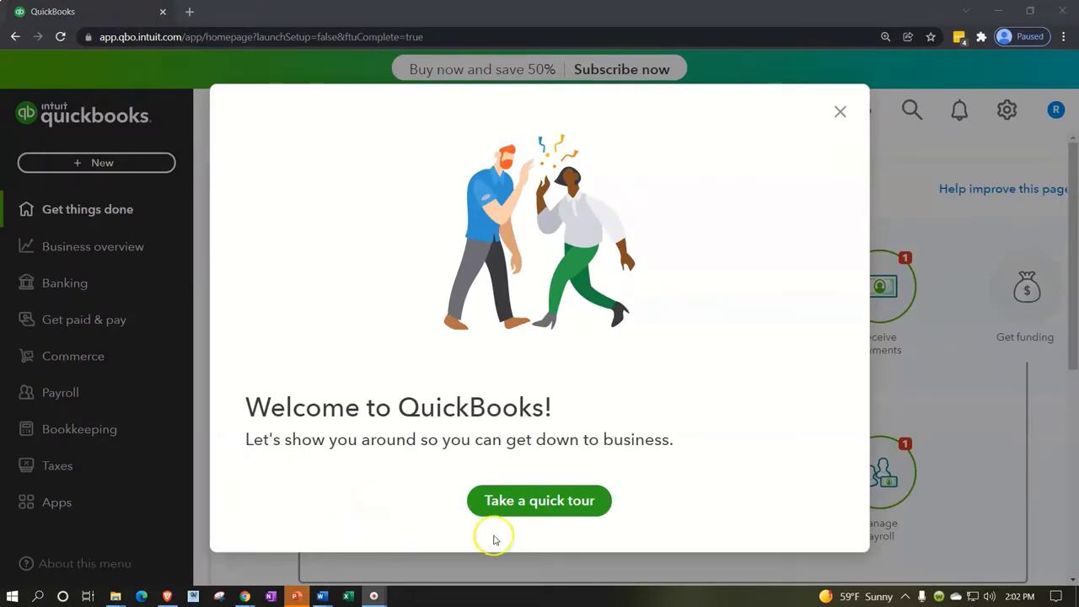
{"action": "left_click", "coordinate": [838, 113]}
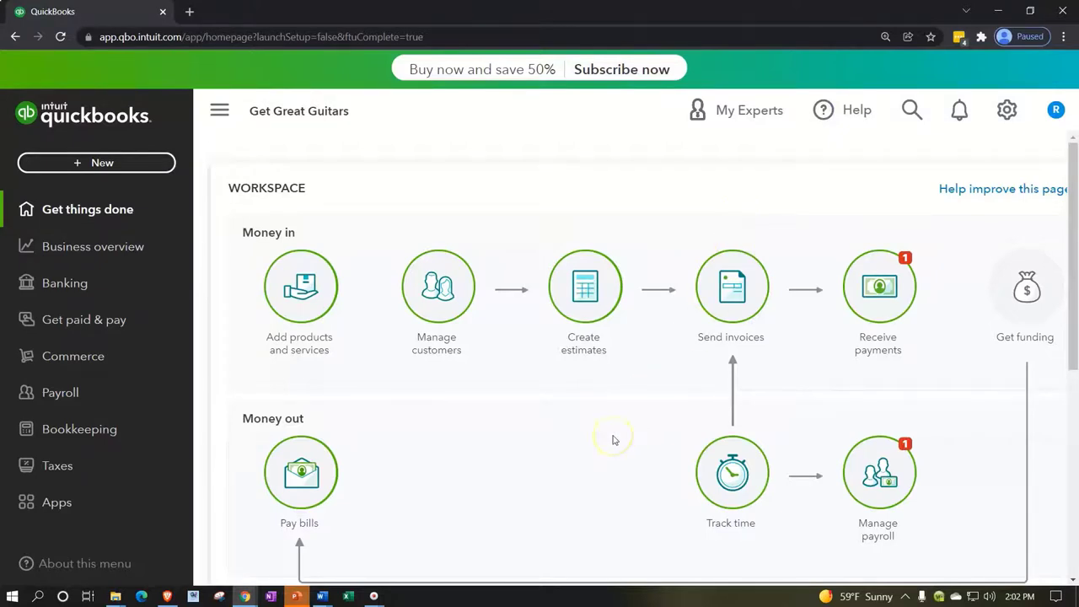
{"action": "scroll", "coordinate": [614, 440], "scroll_direction": "down", "scroll_amount": 1}
{"action": "scroll", "coordinate": [614, 440], "scroll_direction": "down", "scroll_amount": 2}
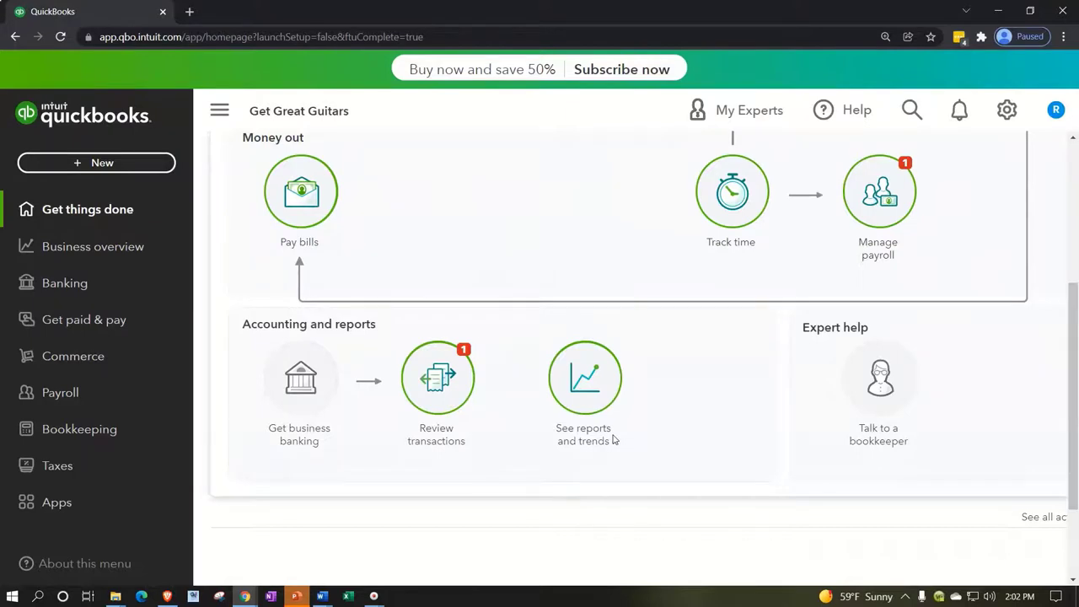
{"action": "scroll", "coordinate": [614, 439], "scroll_direction": "up", "scroll_amount": 3}
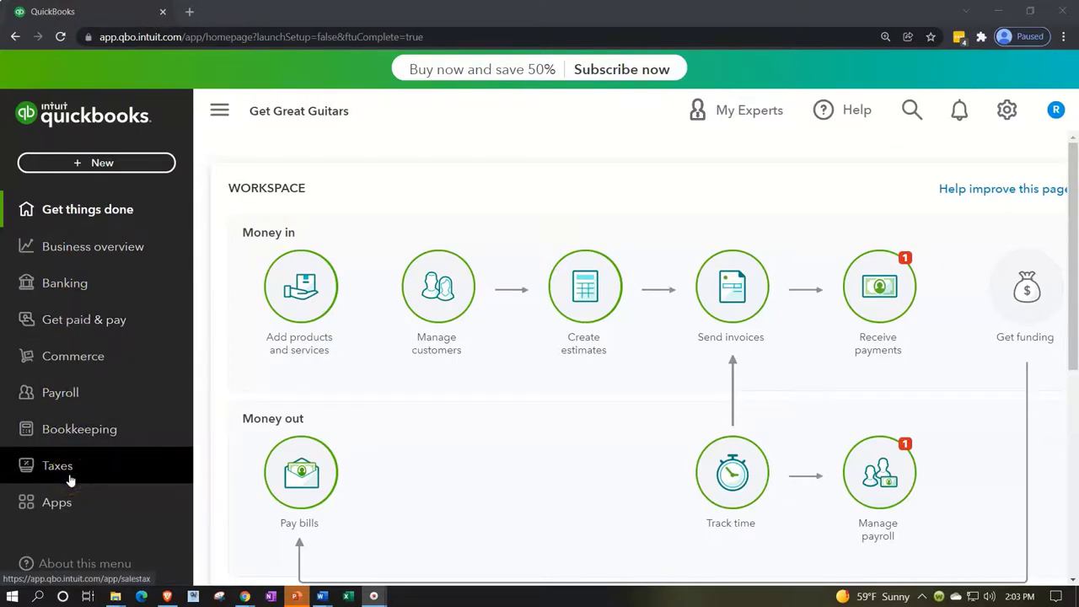
- Look at the settings and the list of new customer, vendor, employee and other transaction types
{"action": "left_click", "coordinate": [82, 217]}
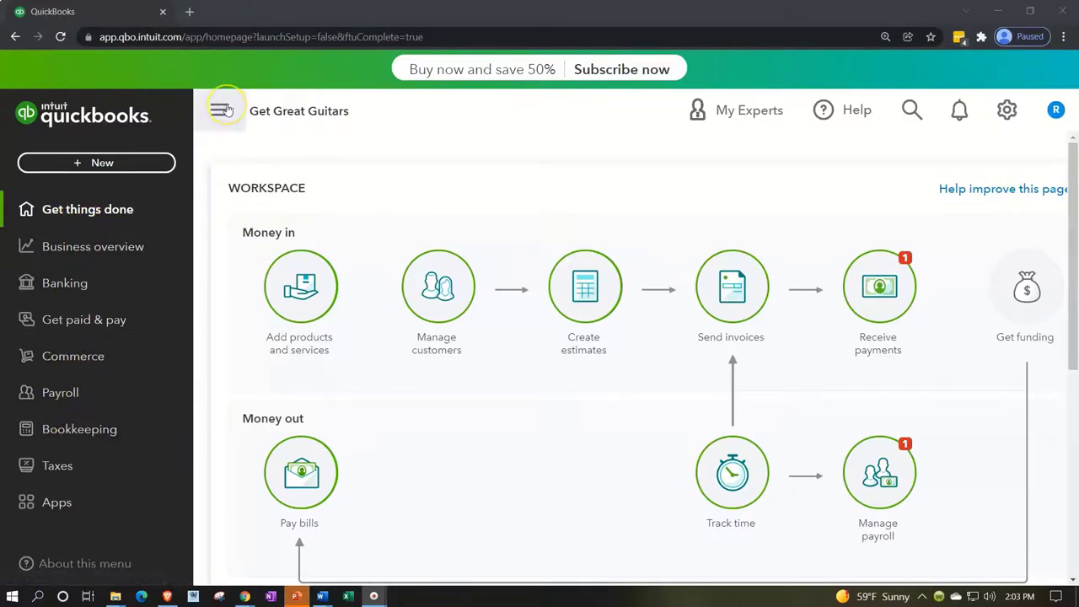
{"action": "left_click", "coordinate": [1006, 111]}
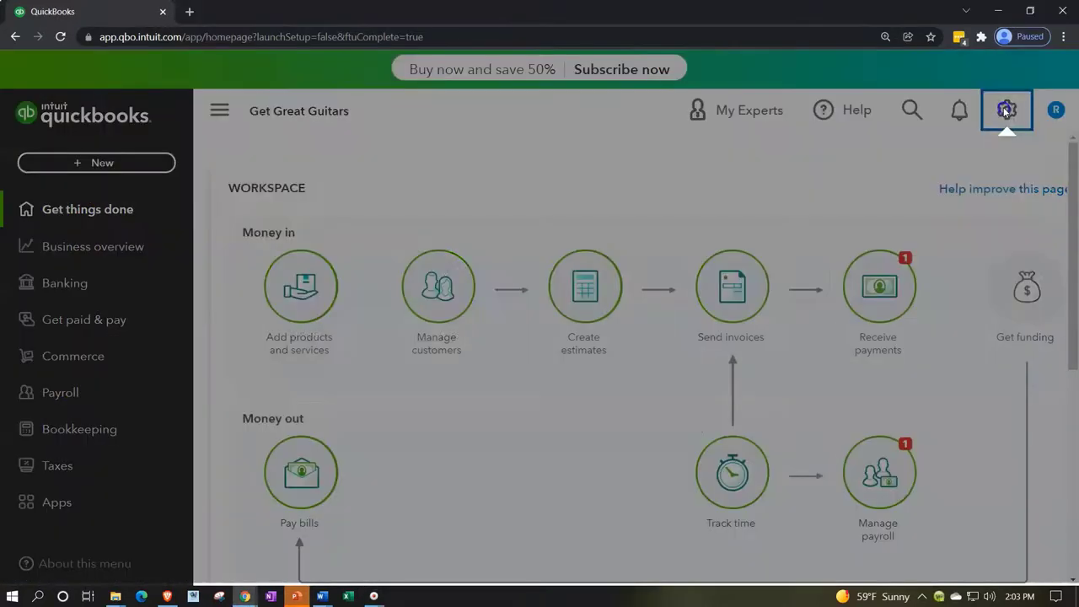
{"action": "left_click", "coordinate": [1006, 110]}
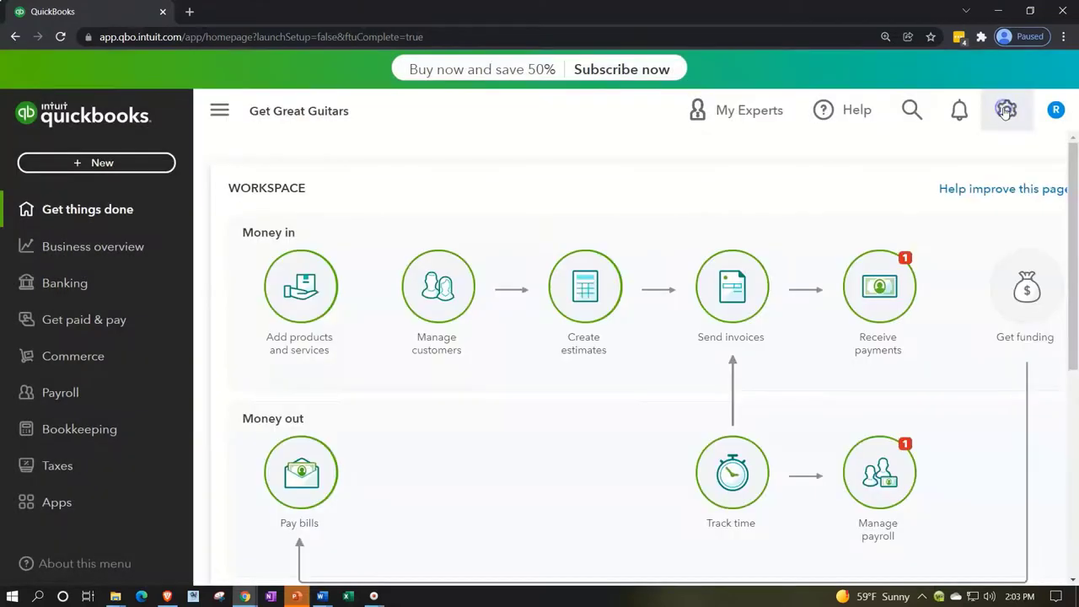
{"action": "left_click", "coordinate": [126, 163]}
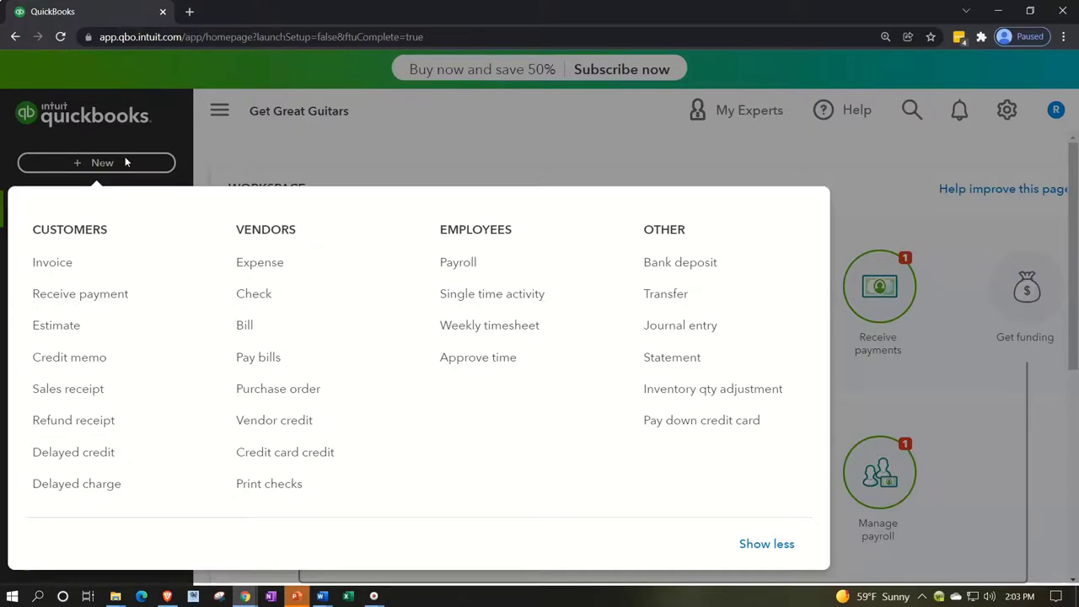
{"action": "left_click", "coordinate": [125, 162]}
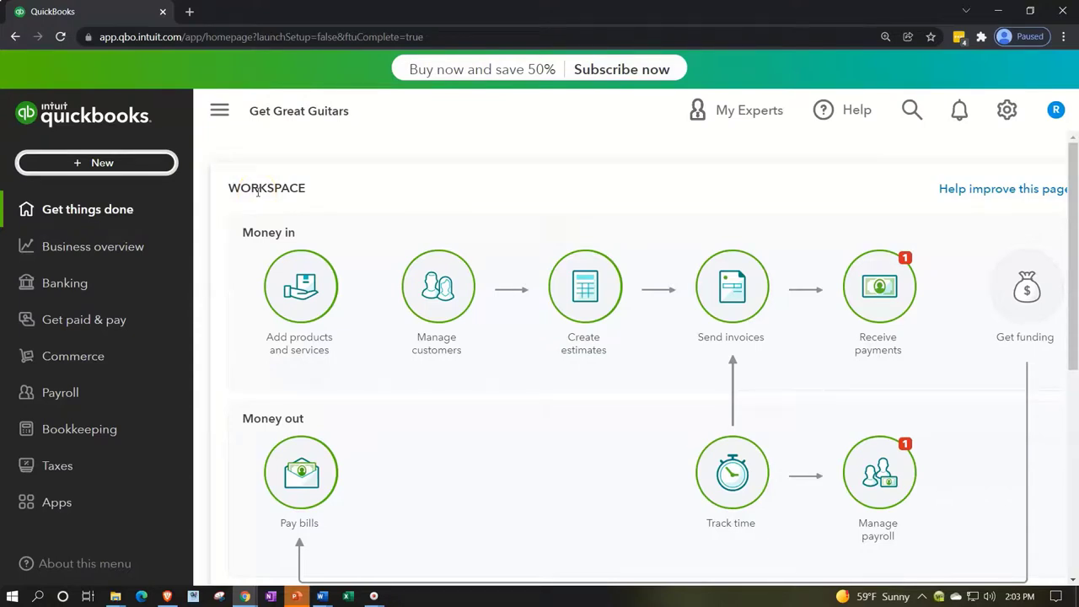
- Open the Chart of Accounts list in the Bookkeeping section
{"action": "left_click", "coordinate": [101, 436]}
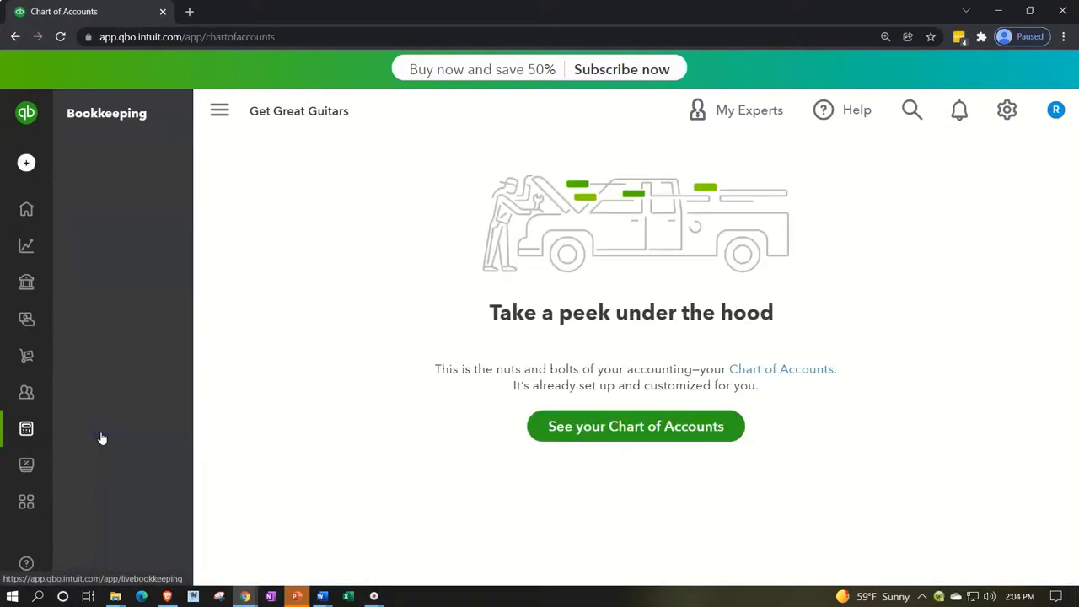
{"action": "left_click", "coordinate": [24, 429]}
{"action": "left_click", "coordinate": [485, 487]}
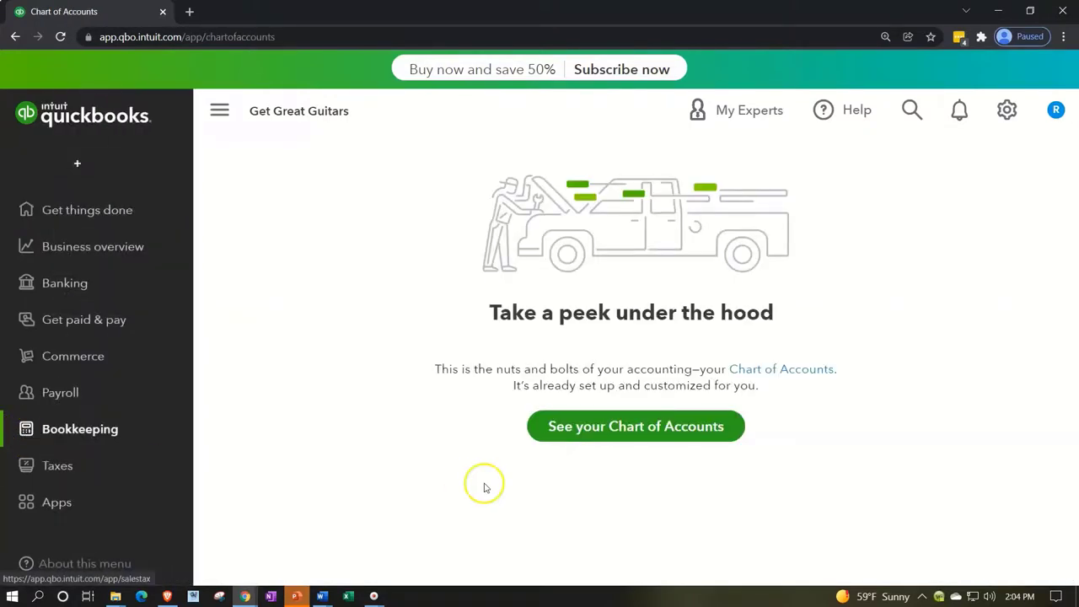
{"action": "left_click", "coordinate": [589, 429]}
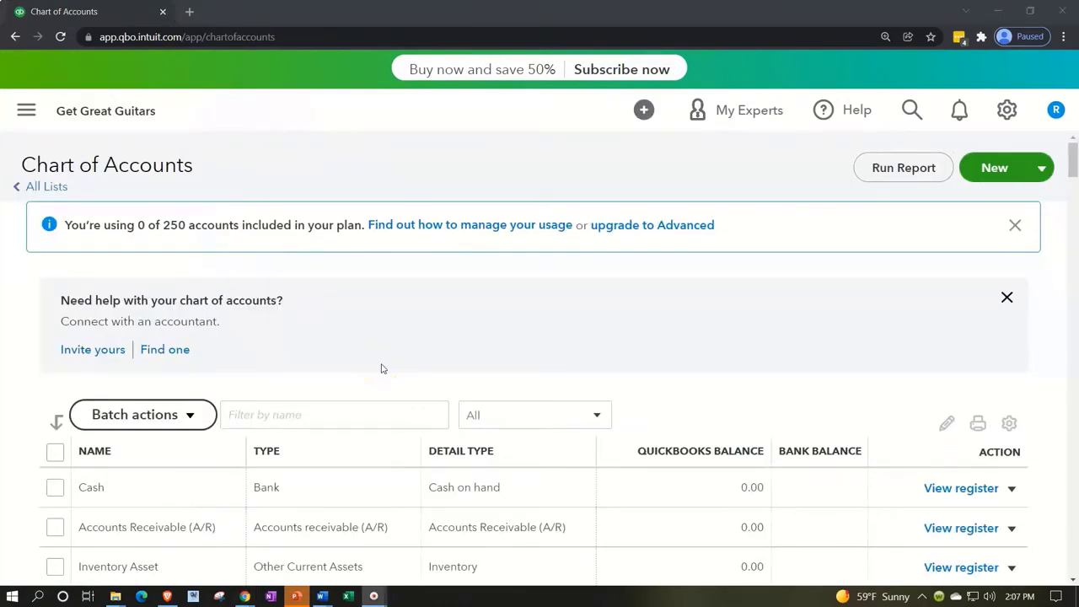
- Examine the default accounts and their types in the Chart of Accounts, from the assets through liabilities and equity to income
{"action": "scroll", "coordinate": [381, 369], "scroll_direction": "down", "scroll_amount": 3}
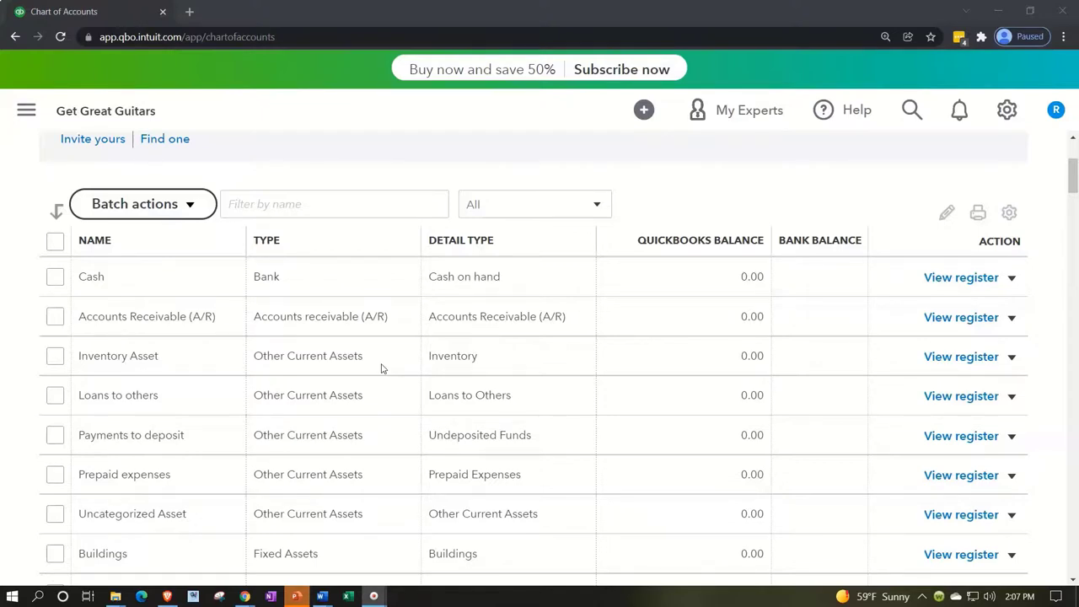
{"action": "left_click", "coordinate": [287, 376]}
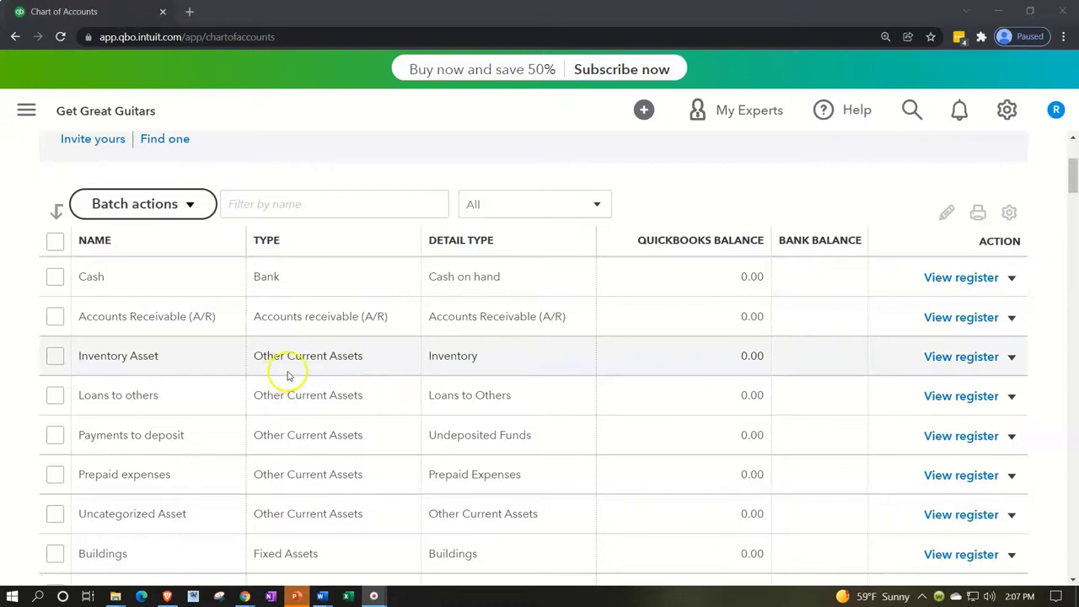
{"action": "scroll", "coordinate": [287, 376], "scroll_direction": "down", "scroll_amount": 3}
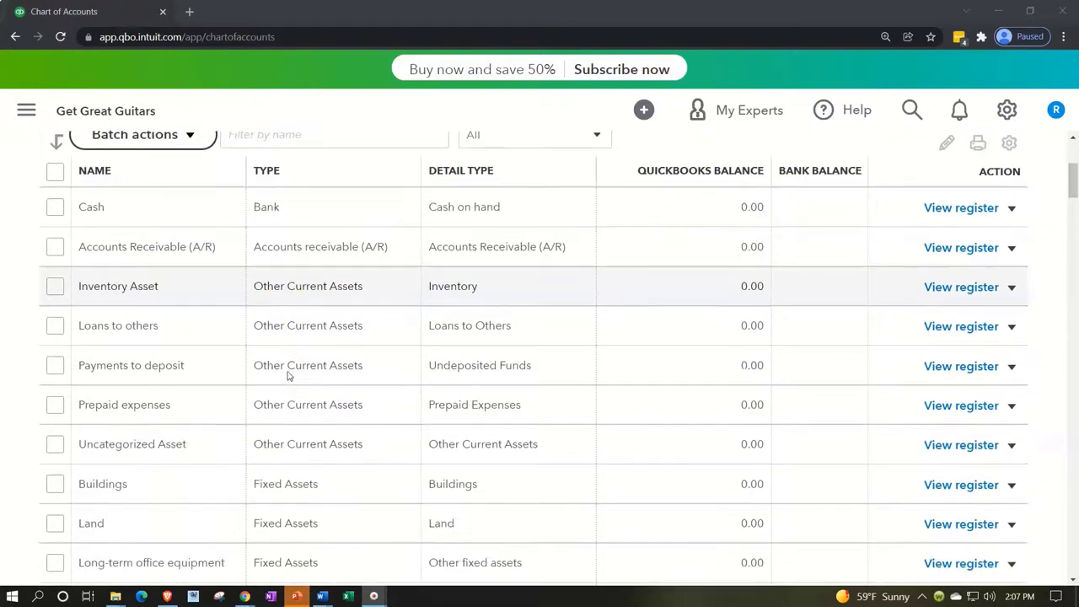
{"action": "scroll", "coordinate": [289, 371], "scroll_direction": "down", "scroll_amount": 5}
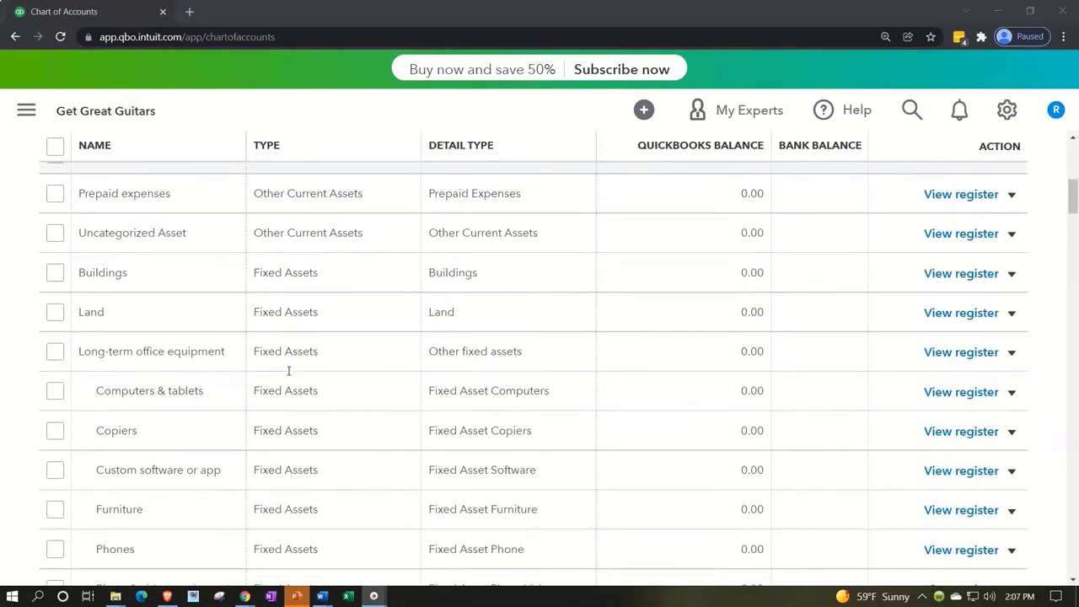
{"action": "scroll", "coordinate": [288, 371], "scroll_direction": "down", "scroll_amount": 4}
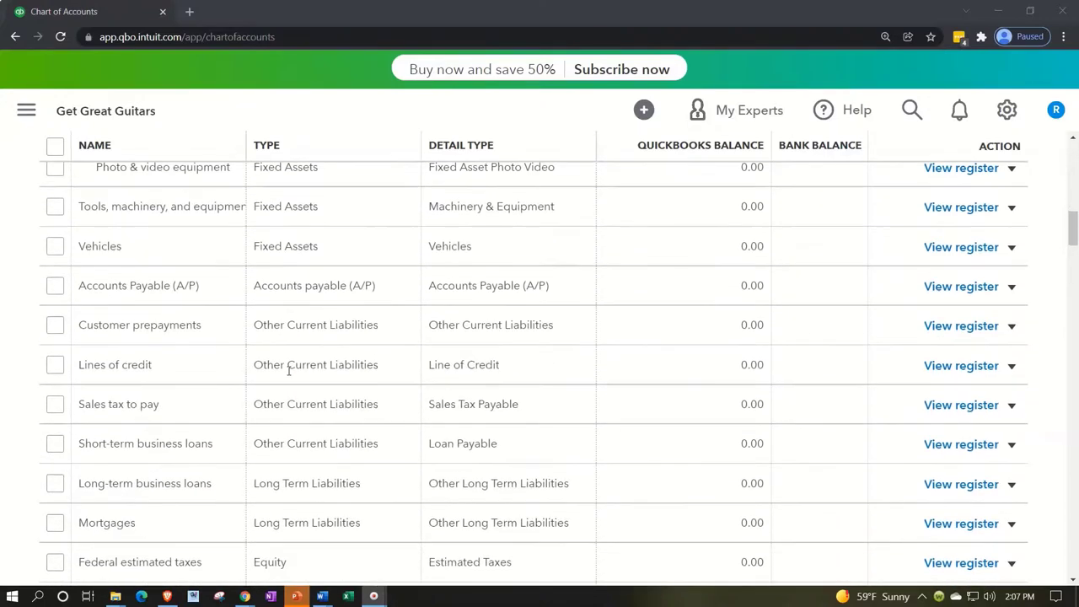
{"action": "scroll", "coordinate": [289, 371], "scroll_direction": "down", "scroll_amount": 1}
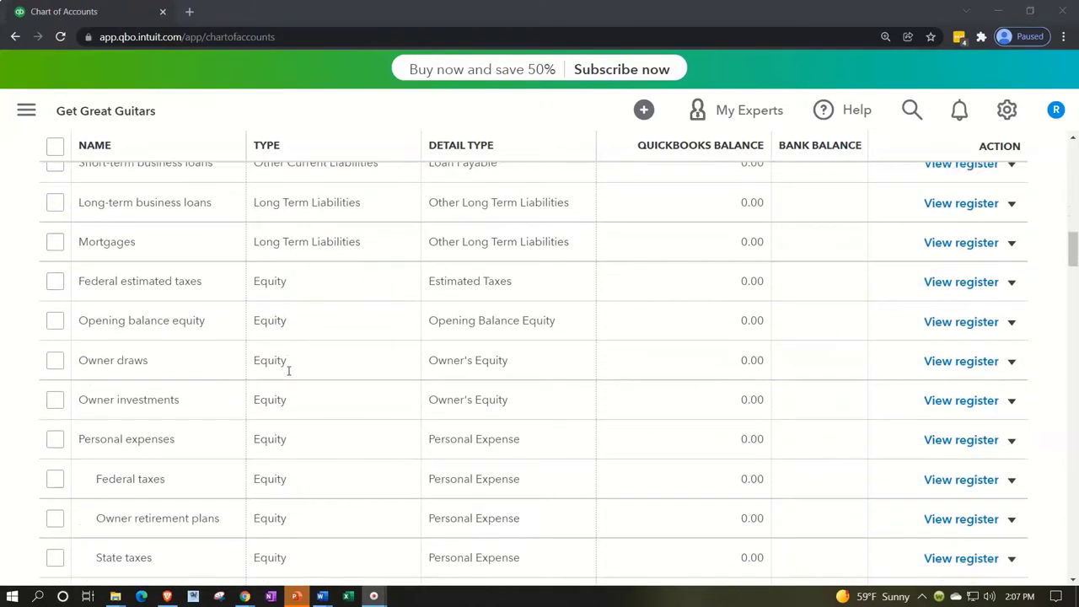
{"action": "left_click", "coordinate": [292, 318]}
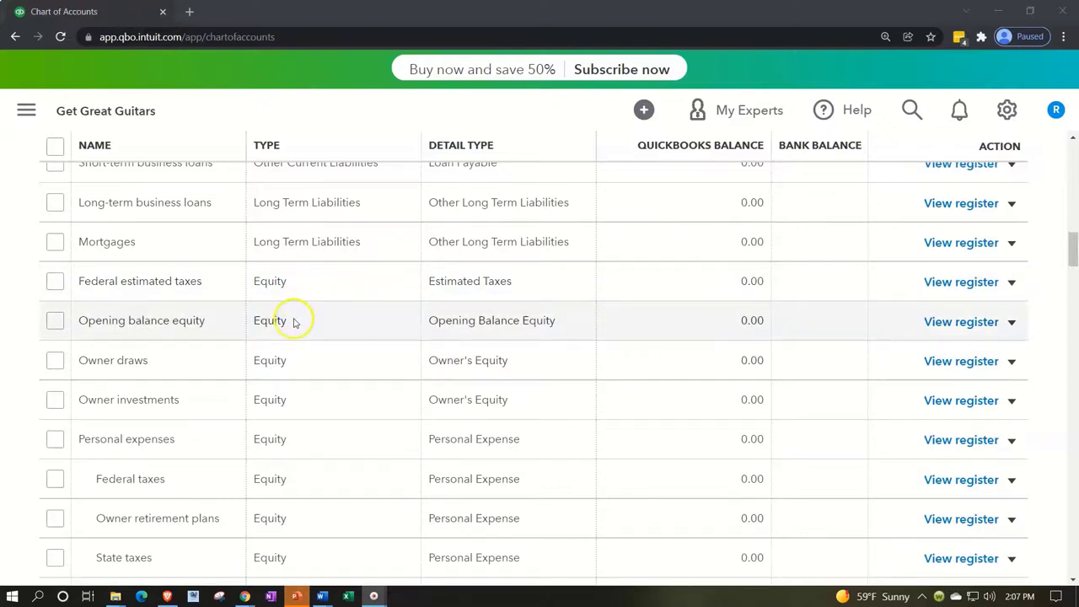
{"action": "left_click", "coordinate": [293, 358]}
{"action": "scroll", "coordinate": [295, 354], "scroll_direction": "down", "scroll_amount": 1}
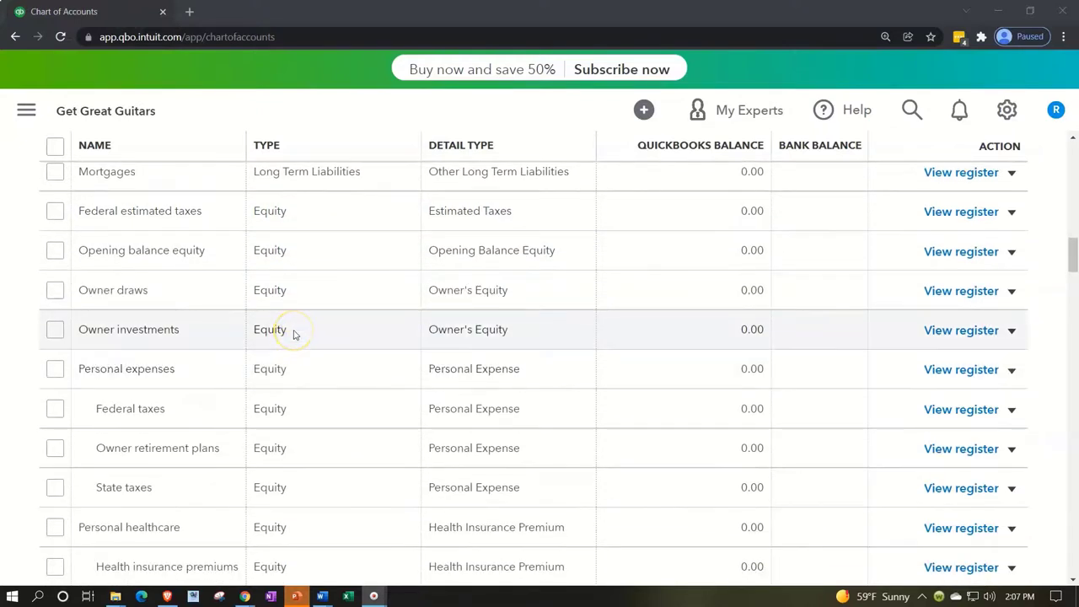
{"action": "scroll", "coordinate": [294, 335], "scroll_direction": "down", "scroll_amount": 1}
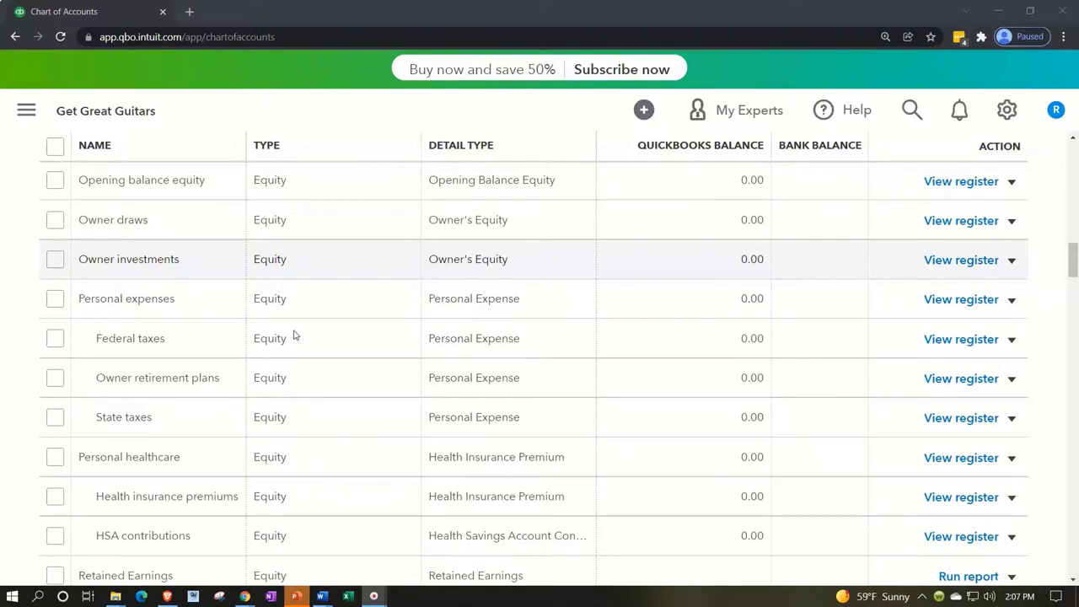
{"action": "scroll", "coordinate": [294, 335], "scroll_direction": "down", "scroll_amount": 2}
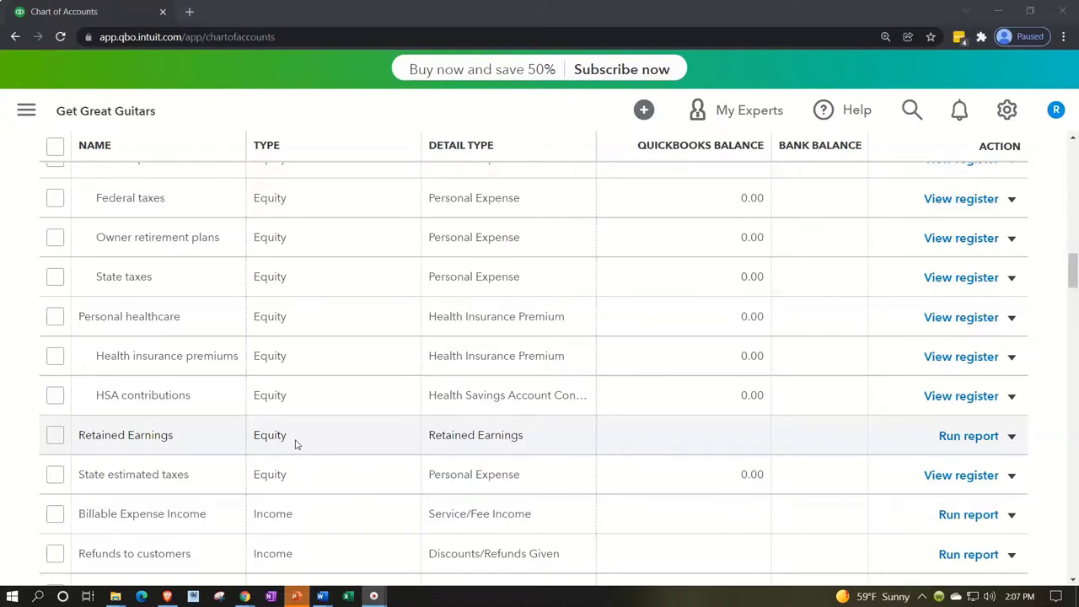
{"action": "scroll", "coordinate": [295, 445], "scroll_direction": "down", "scroll_amount": 1}
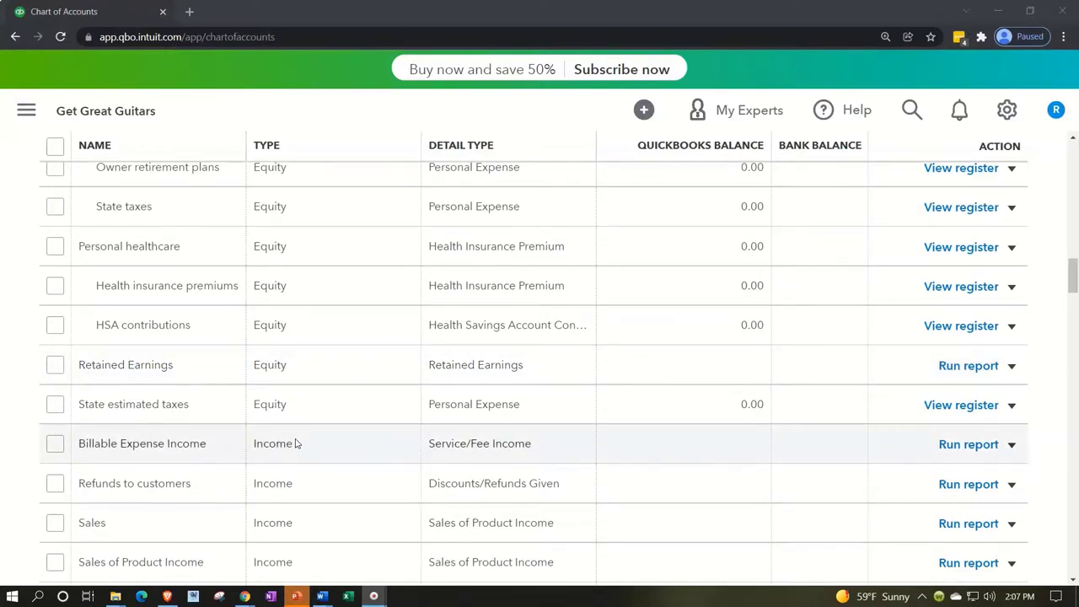
{"action": "scroll", "coordinate": [295, 445], "scroll_direction": "down", "scroll_amount": 1}
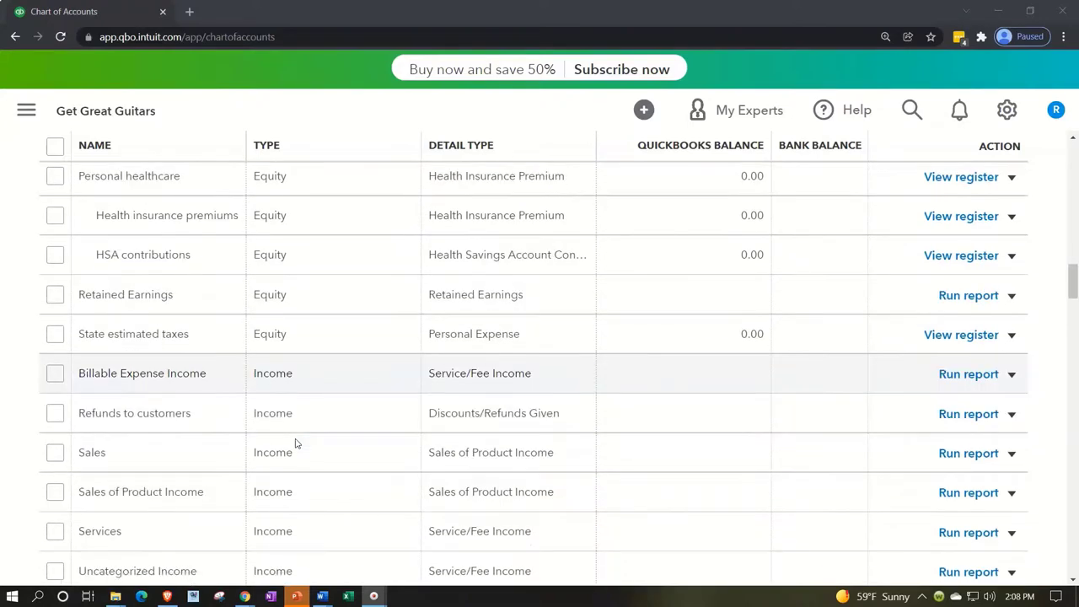
- Examine the remaining default accounts and their detail types in the Chart of Accounts, from income through cost of goods sold and expenses to other income
{"action": "scroll", "coordinate": [295, 444], "scroll_direction": "down", "scroll_amount": 1}
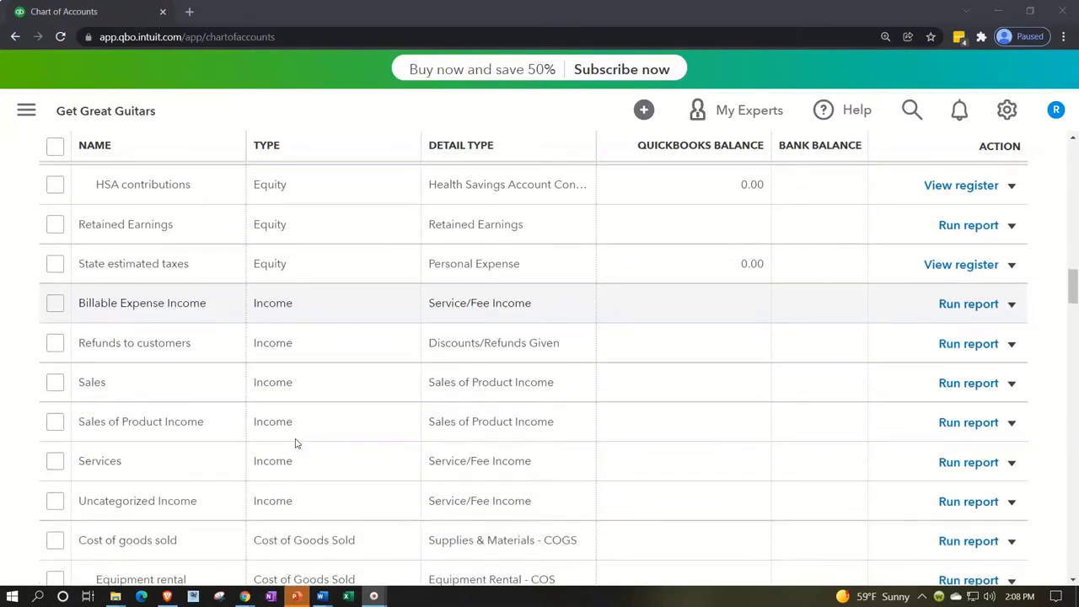
{"action": "scroll", "coordinate": [295, 445], "scroll_direction": "down", "scroll_amount": 2}
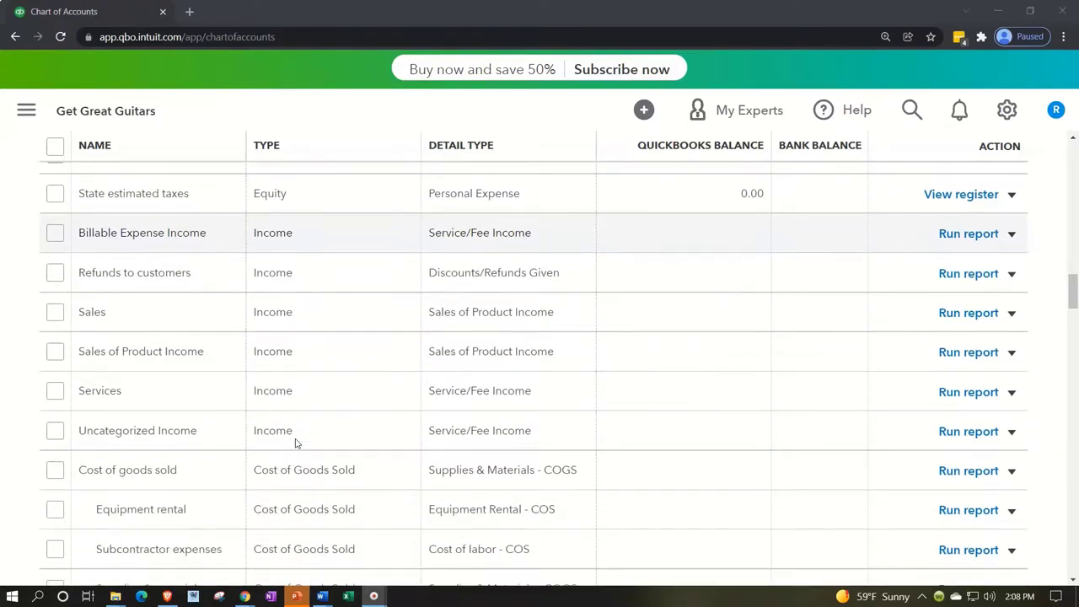
{"action": "scroll", "coordinate": [201, 417], "scroll_direction": "down", "scroll_amount": 3}
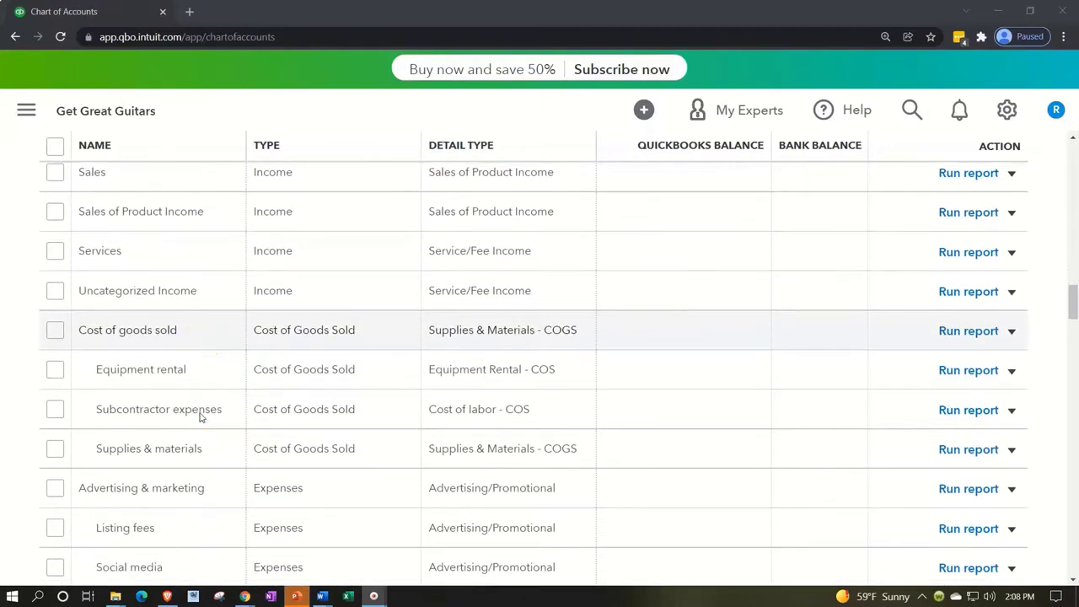
{"action": "scroll", "coordinate": [201, 416], "scroll_direction": "down", "scroll_amount": 1}
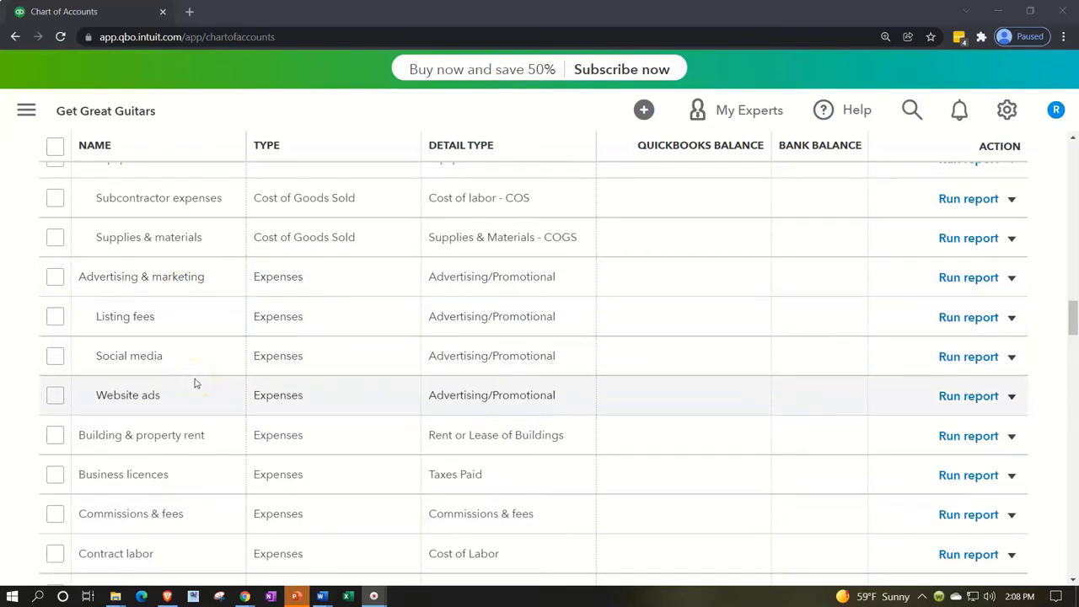
{"action": "scroll", "coordinate": [194, 383], "scroll_direction": "down", "scroll_amount": 2}
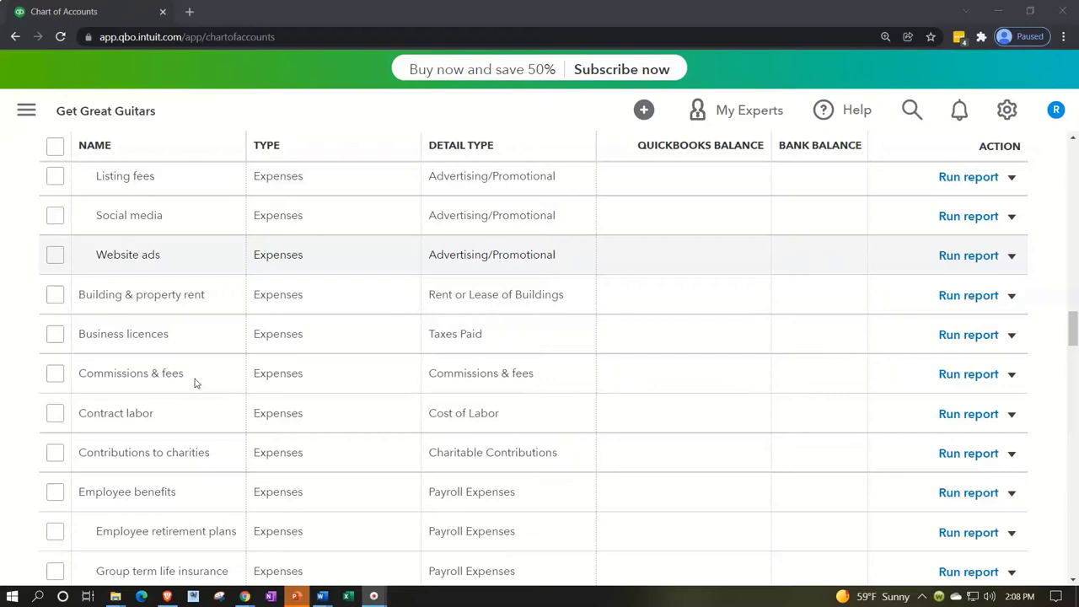
{"action": "scroll", "coordinate": [194, 383], "scroll_direction": "down", "scroll_amount": 5}
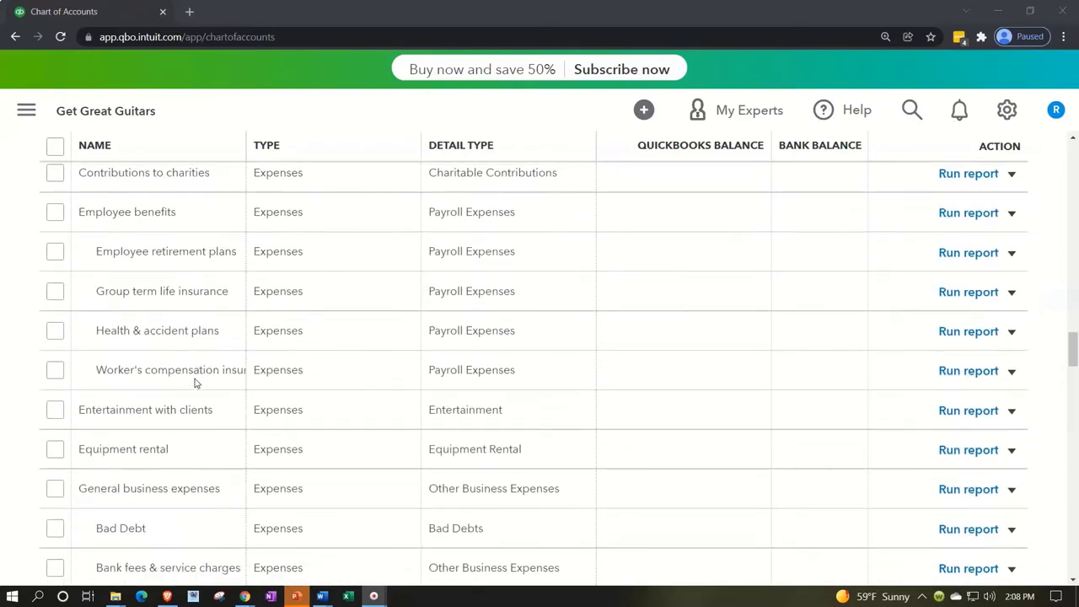
{"action": "scroll", "coordinate": [194, 383], "scroll_direction": "down", "scroll_amount": 1}
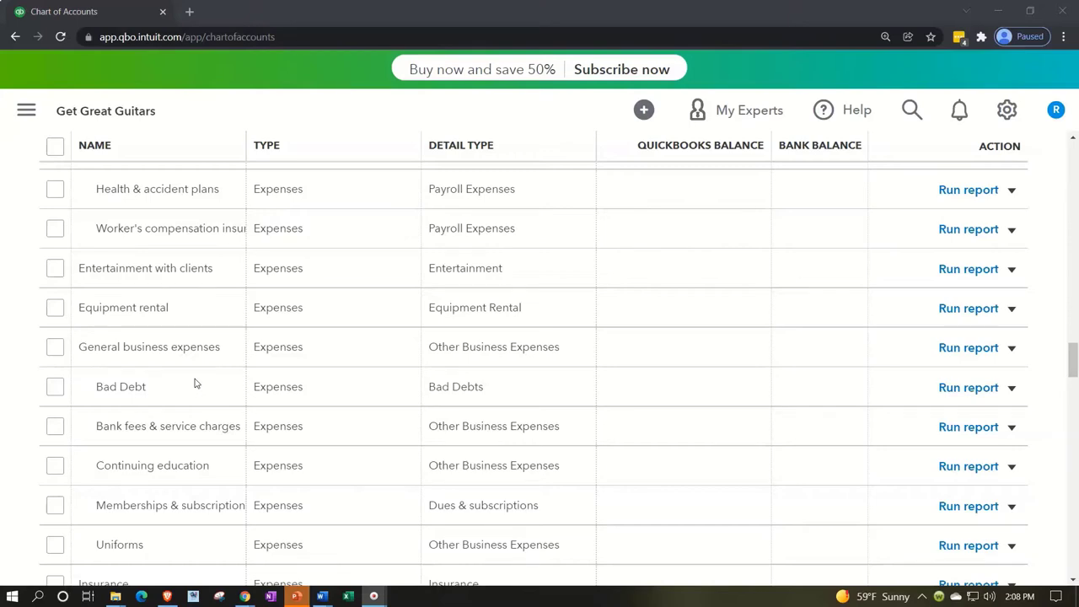
{"action": "scroll", "coordinate": [195, 384], "scroll_direction": "down", "scroll_amount": 3}
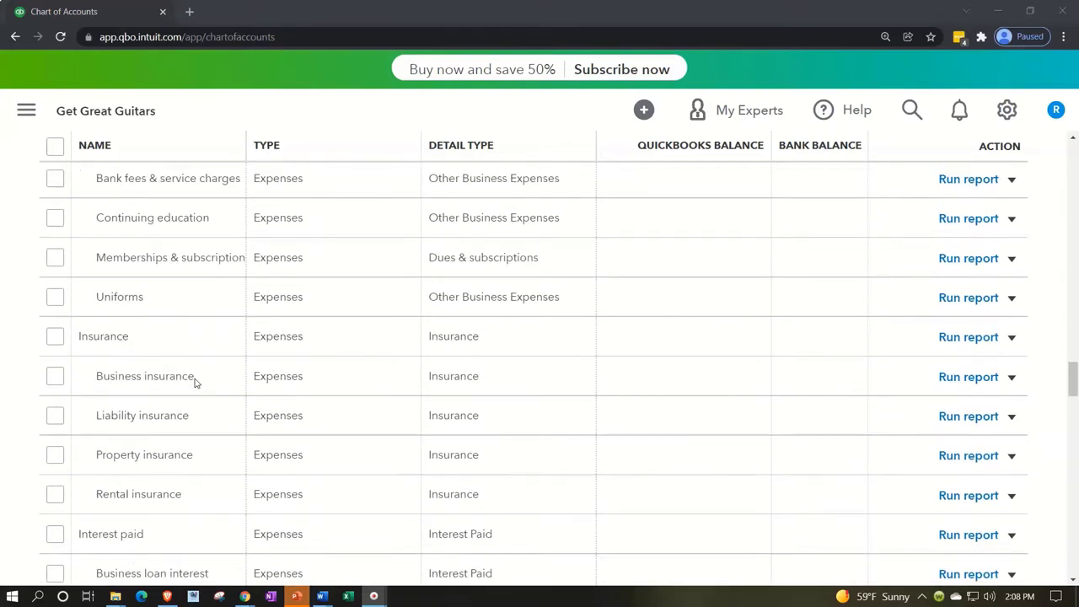
{"action": "scroll", "coordinate": [194, 384], "scroll_direction": "down", "scroll_amount": 1}
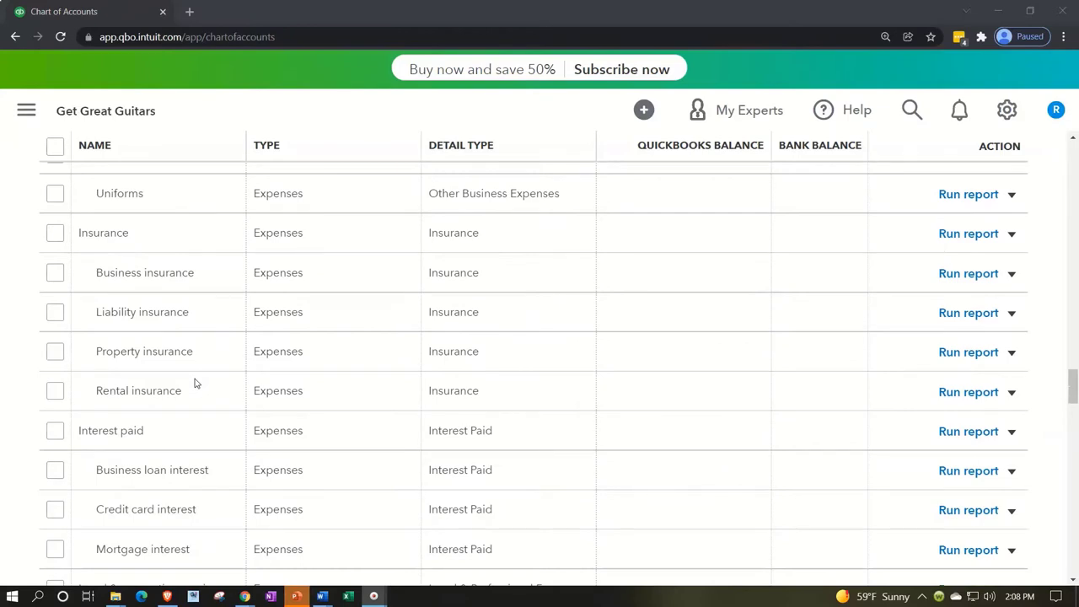
{"action": "scroll", "coordinate": [195, 383], "scroll_direction": "down", "scroll_amount": 4}
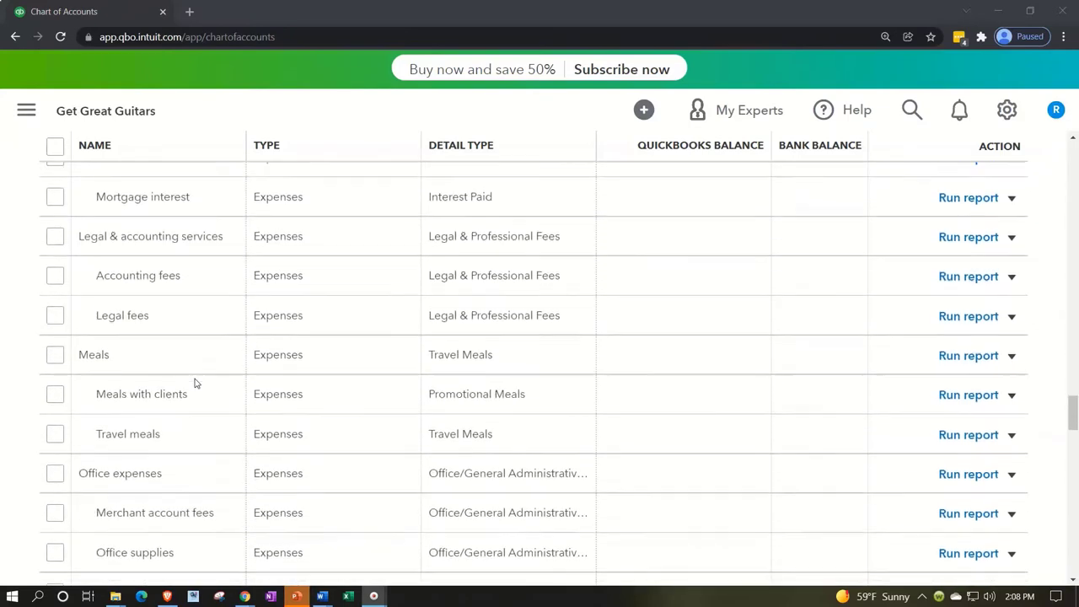
{"action": "scroll", "coordinate": [195, 384], "scroll_direction": "down", "scroll_amount": 4}
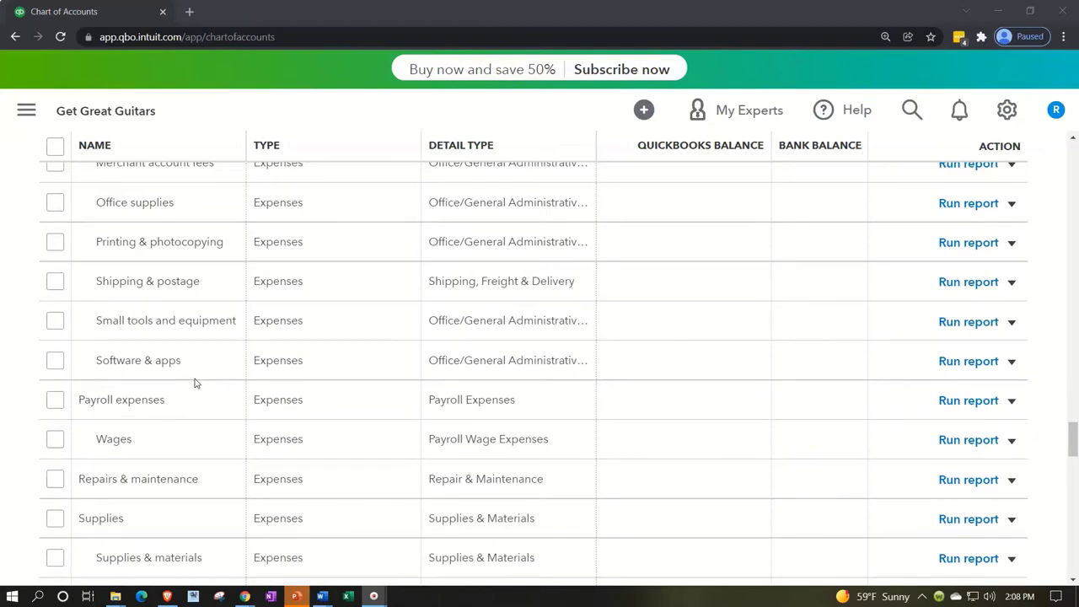
{"action": "scroll", "coordinate": [195, 384], "scroll_direction": "down", "scroll_amount": 5}
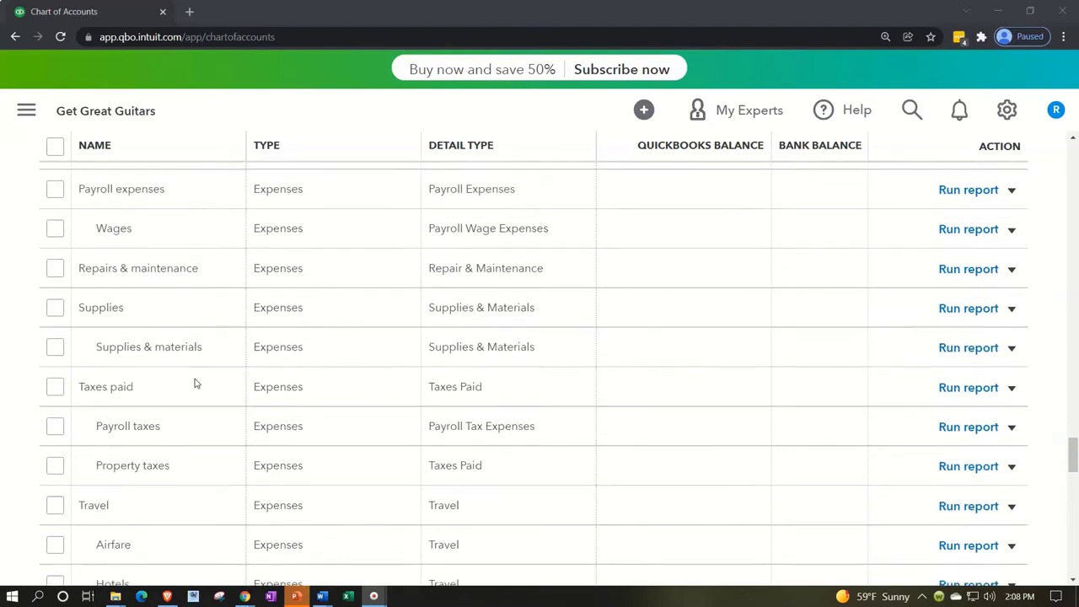
{"action": "scroll", "coordinate": [195, 383], "scroll_direction": "down", "scroll_amount": 4}
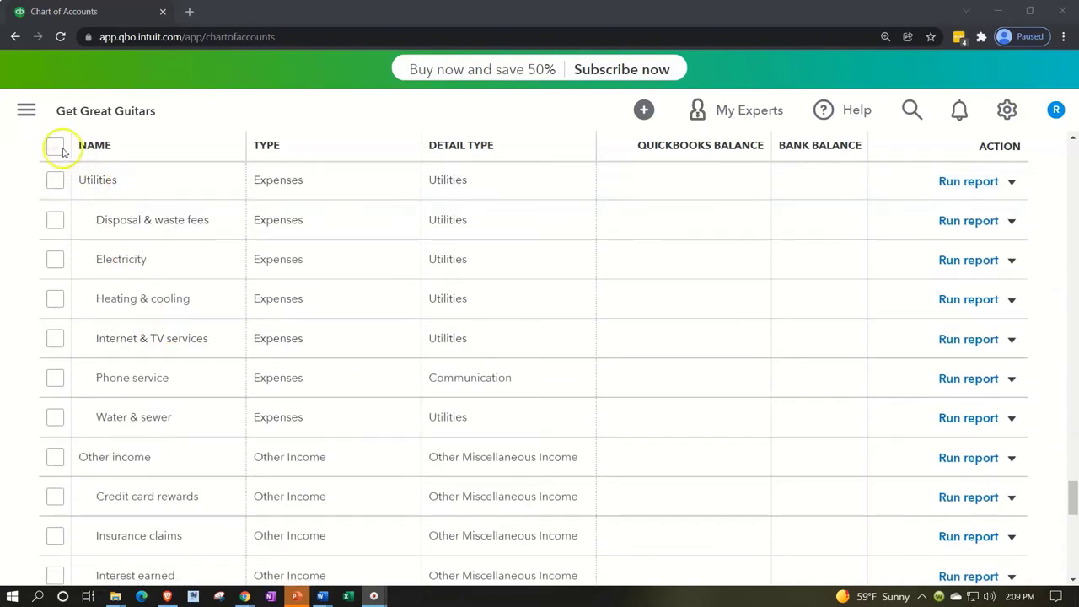
- Bring back the hidden Bookkeeping navigation alongside the Chart of Accounts
{"action": "left_click", "coordinate": [25, 110]}
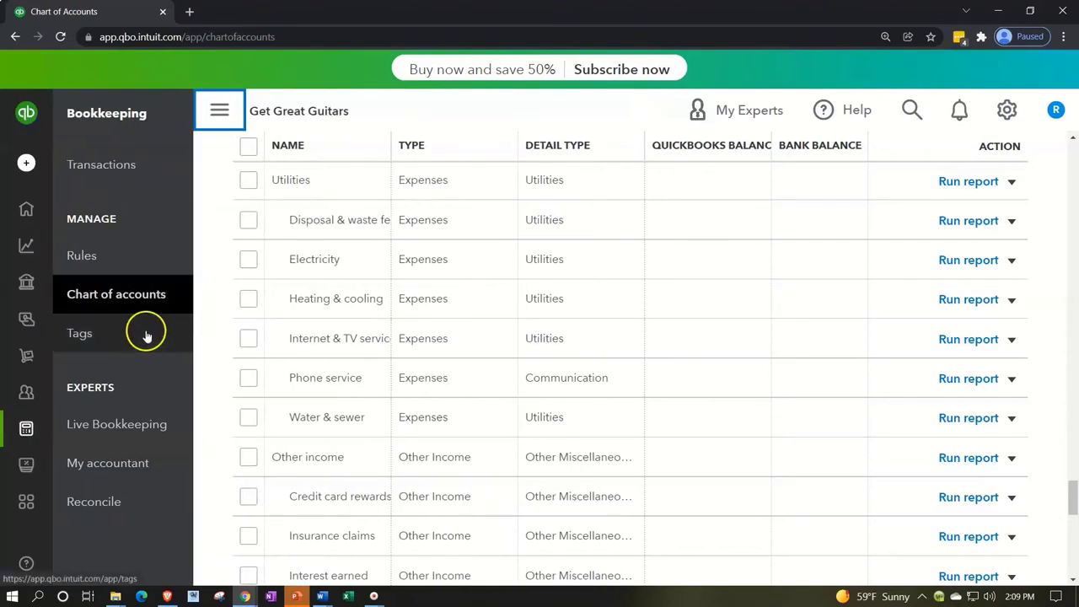